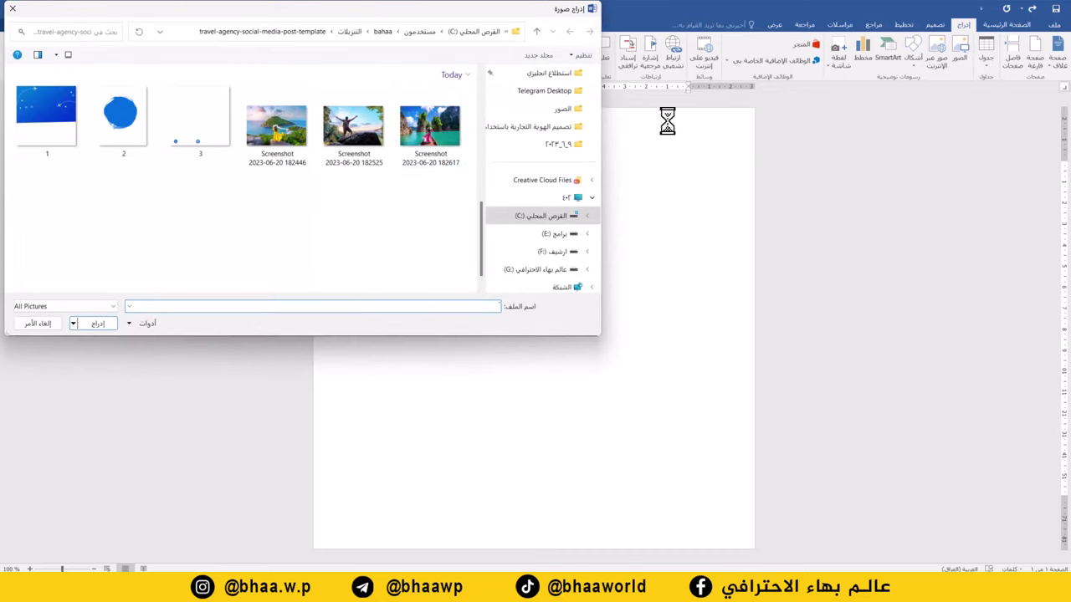
Insert the blue airplane image, float it in front of text at the top-left, and stretch it to full page width
double_click(59, 117)
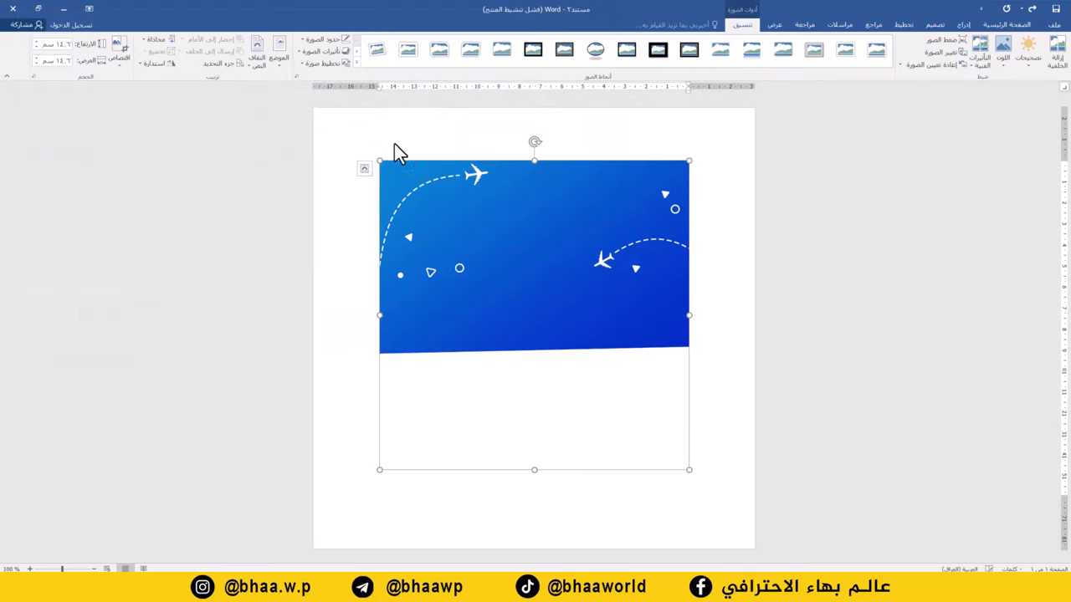
right_click(483, 232)
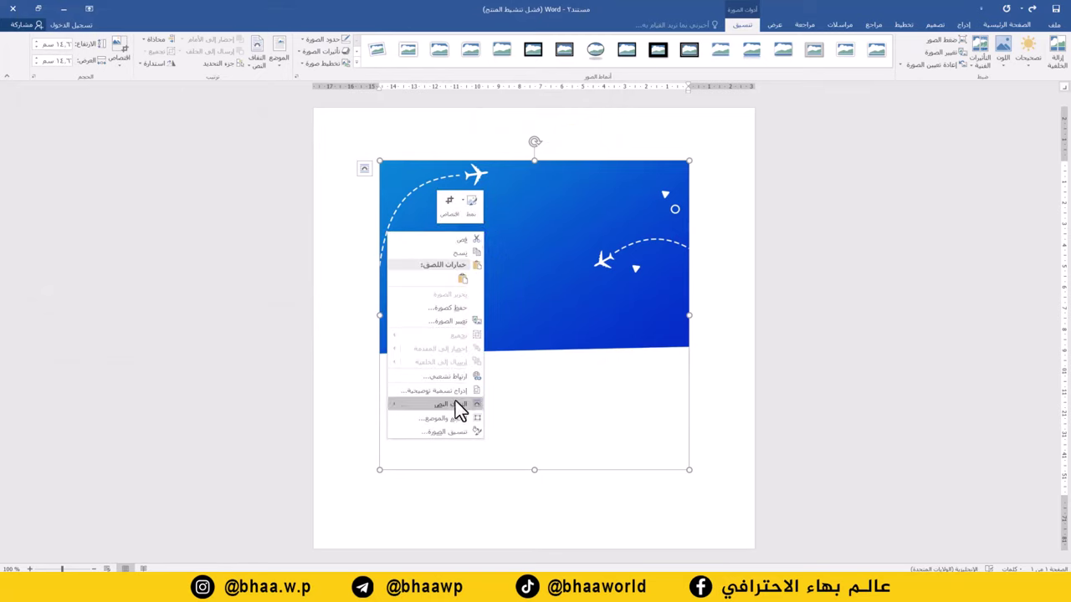
mouse_move(458, 408)
left_click(357, 491)
left_click_drag(483, 239, 392, 164)
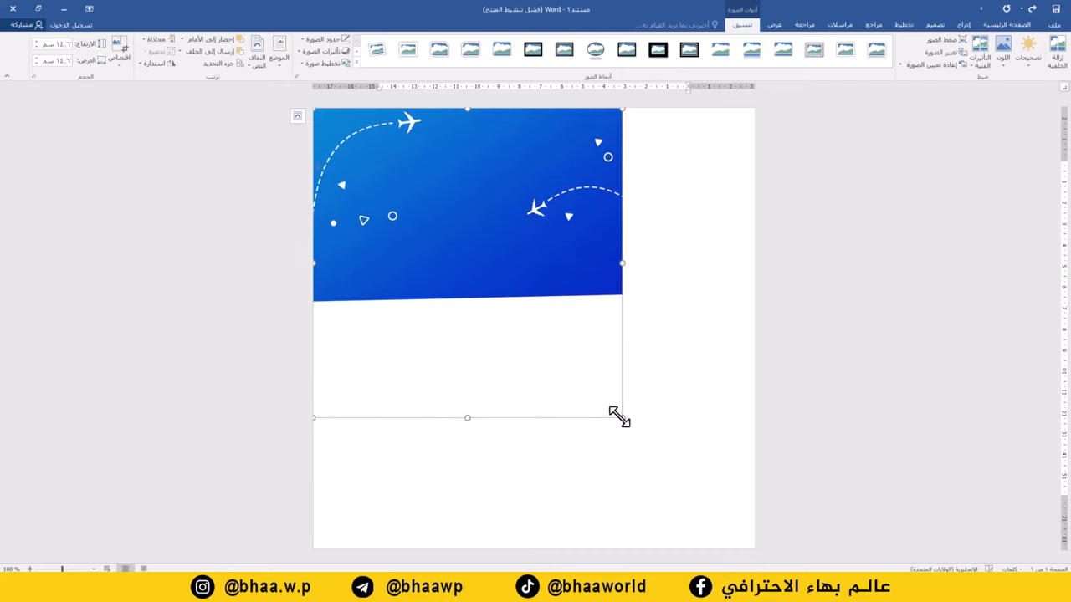
left_click_drag(619, 419, 754, 549)
left_click(965, 25)
Draw an oval circle and move it to the lower right of the page
left_click(913, 55)
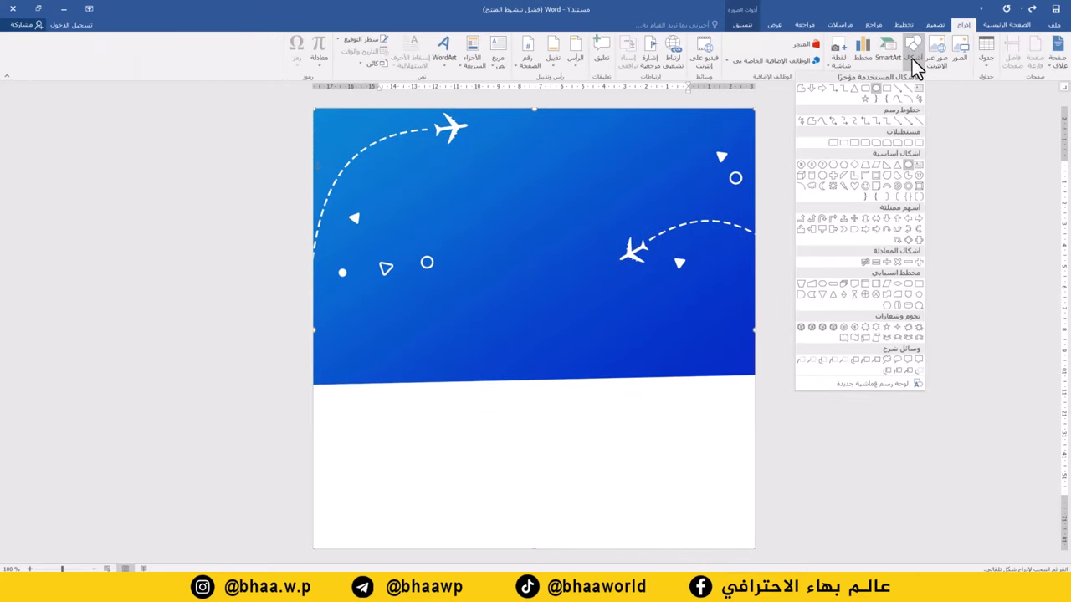
left_click(878, 88)
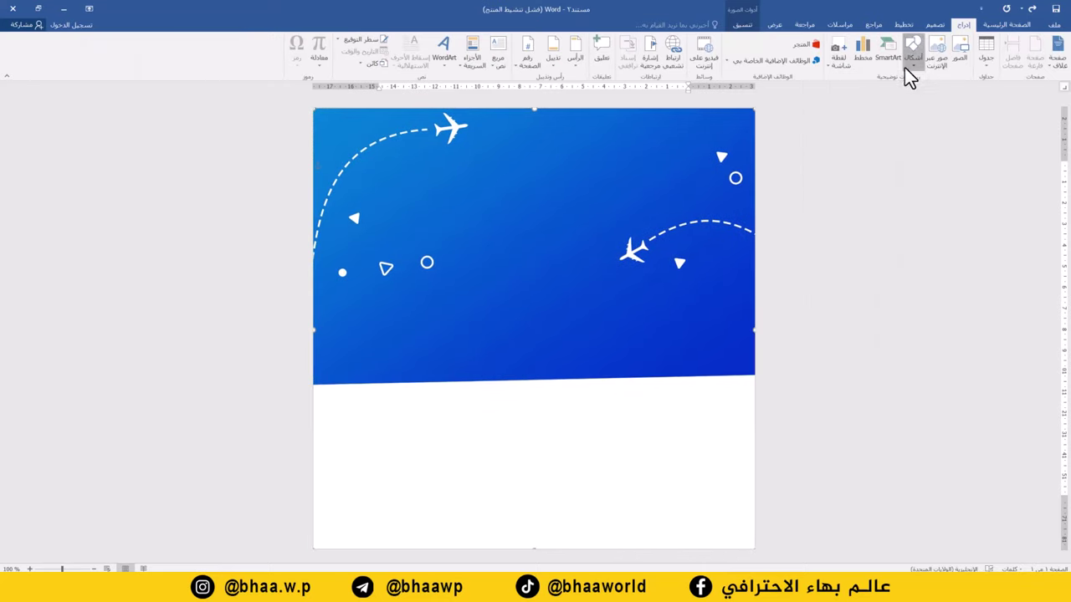
left_click(907, 65)
left_click(877, 88)
left_click_drag(597, 337, 431, 494)
left_click_drag(637, 377, 655, 376)
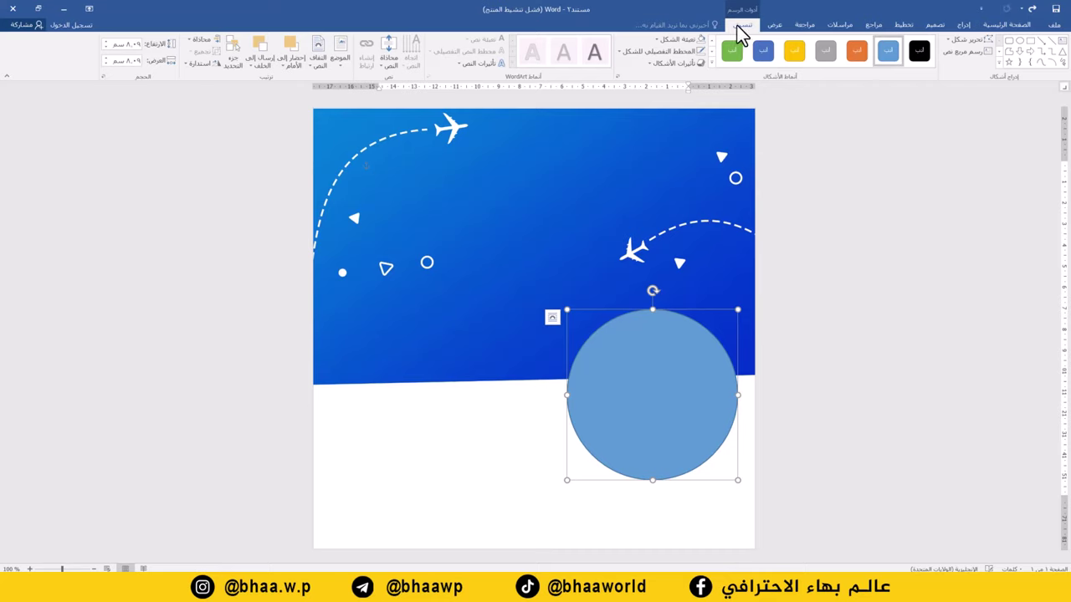
Give the circle a white fill, no outline, and an outer bottom shadow
left_click(681, 39)
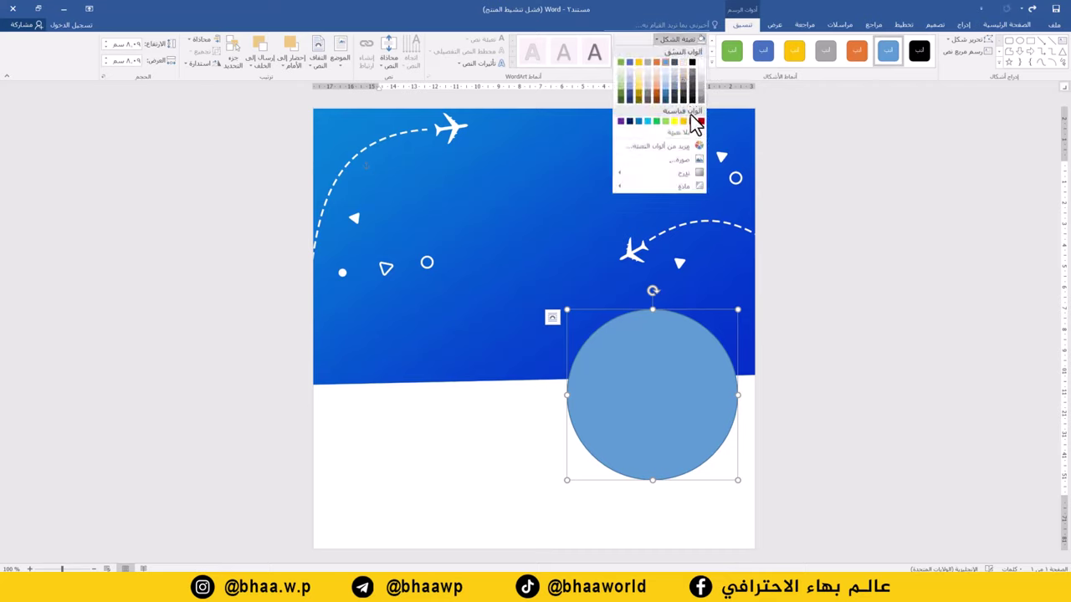
left_click(704, 64)
left_click(682, 50)
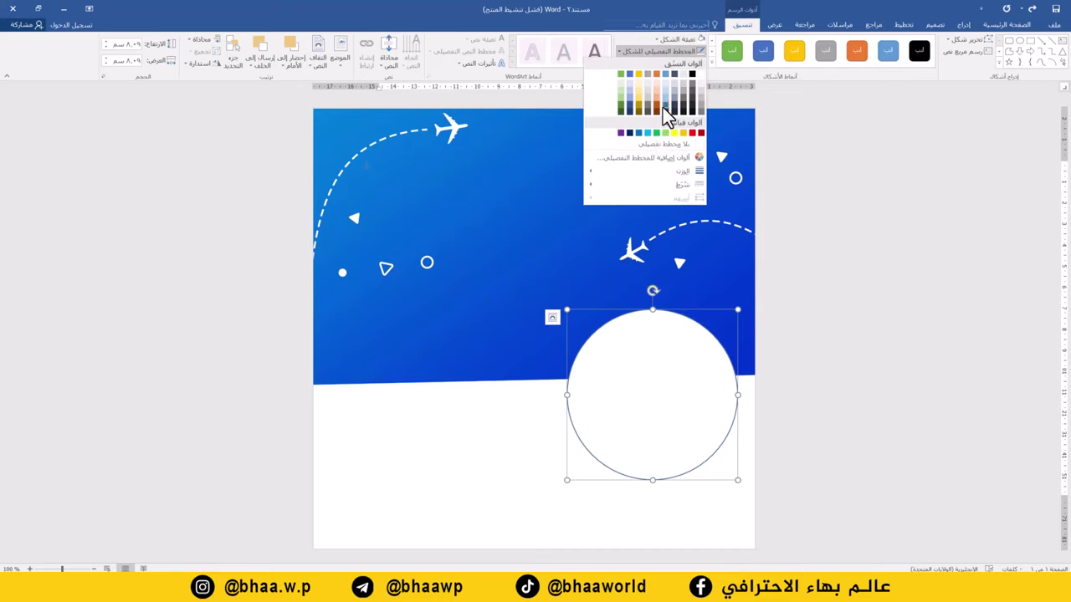
left_click(668, 146)
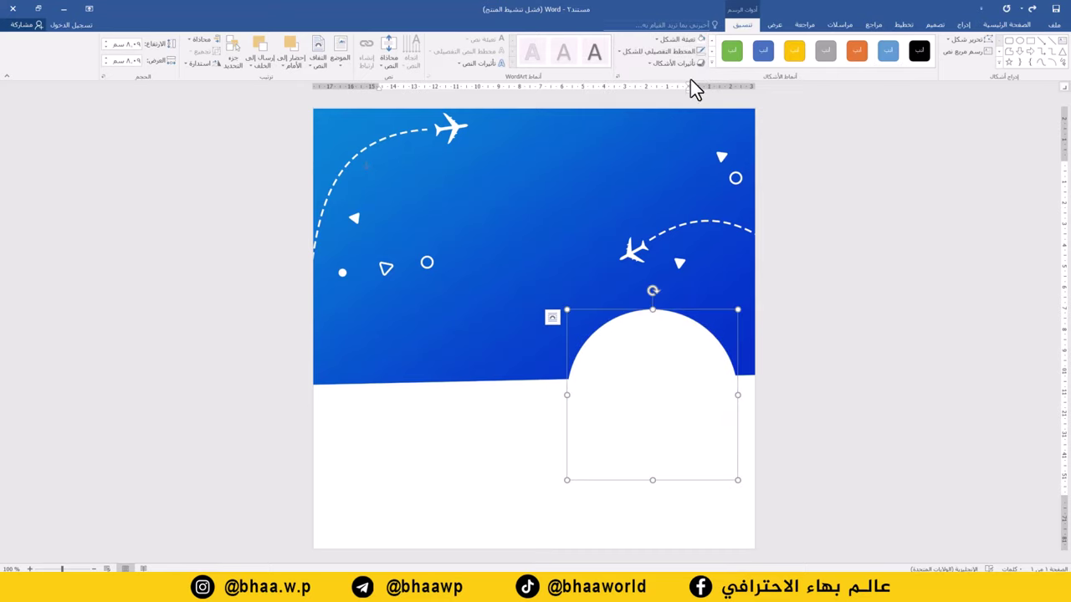
left_click(661, 62)
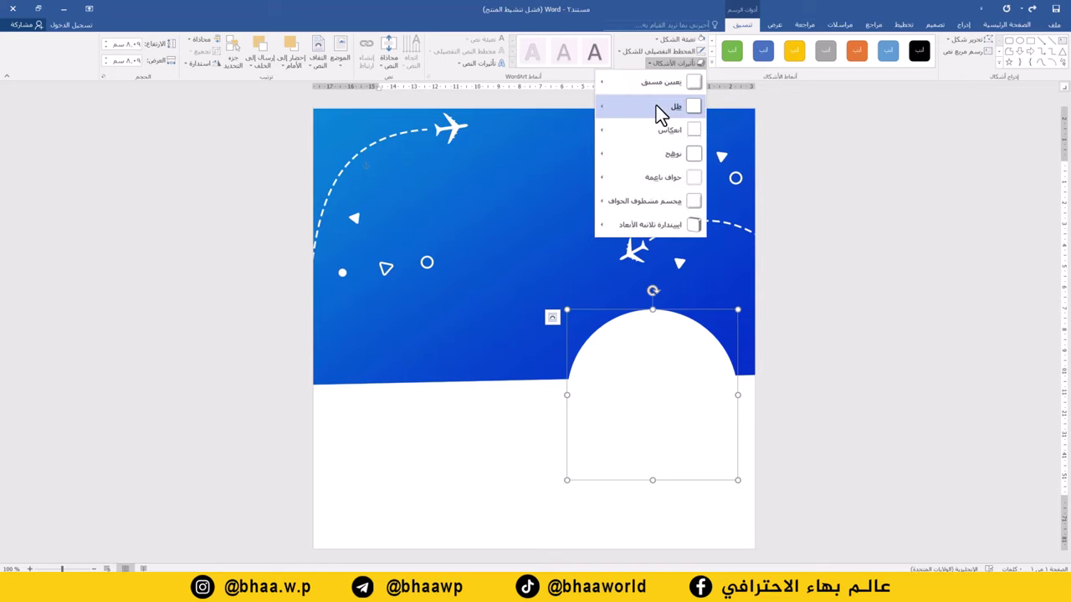
mouse_move(656, 105)
left_click(545, 161)
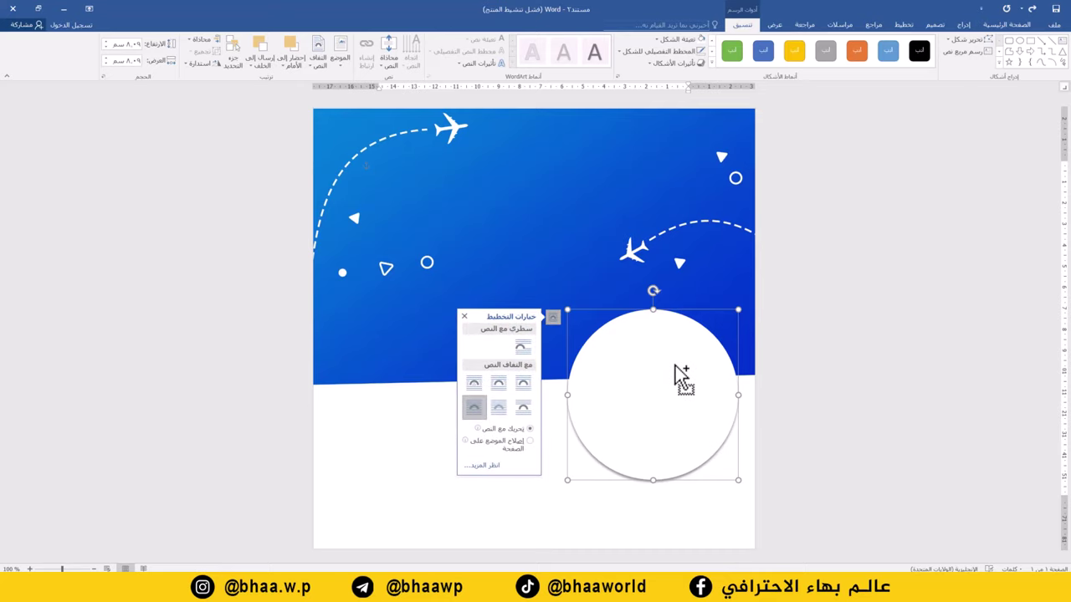
Copy the white circle twice to make three overlapping circles in a row
left_click_drag(682, 376, 465, 383, "ctrl")
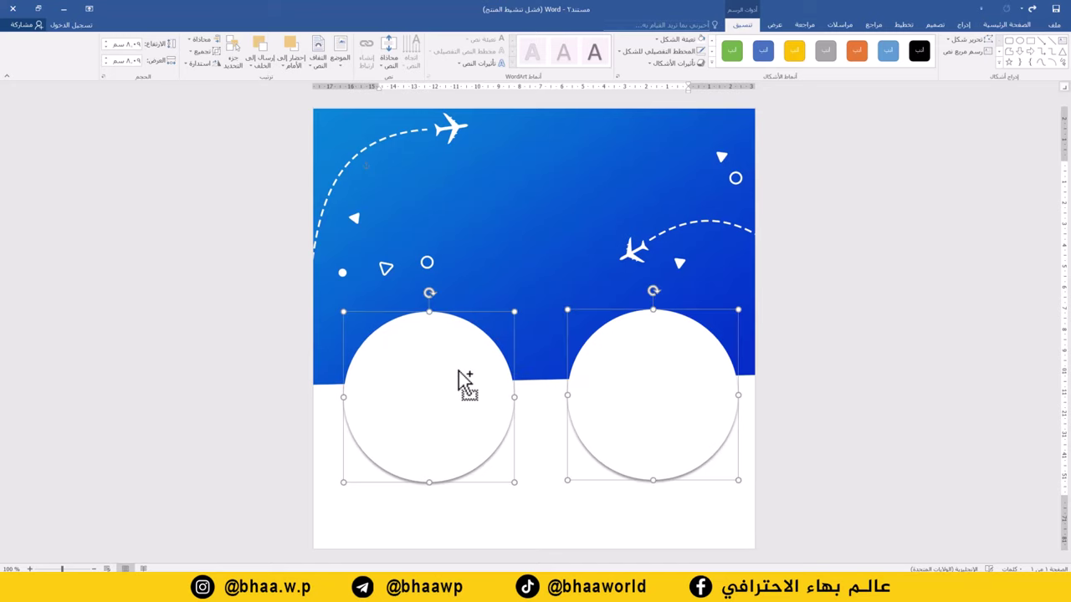
left_click(527, 502)
left_click(469, 418)
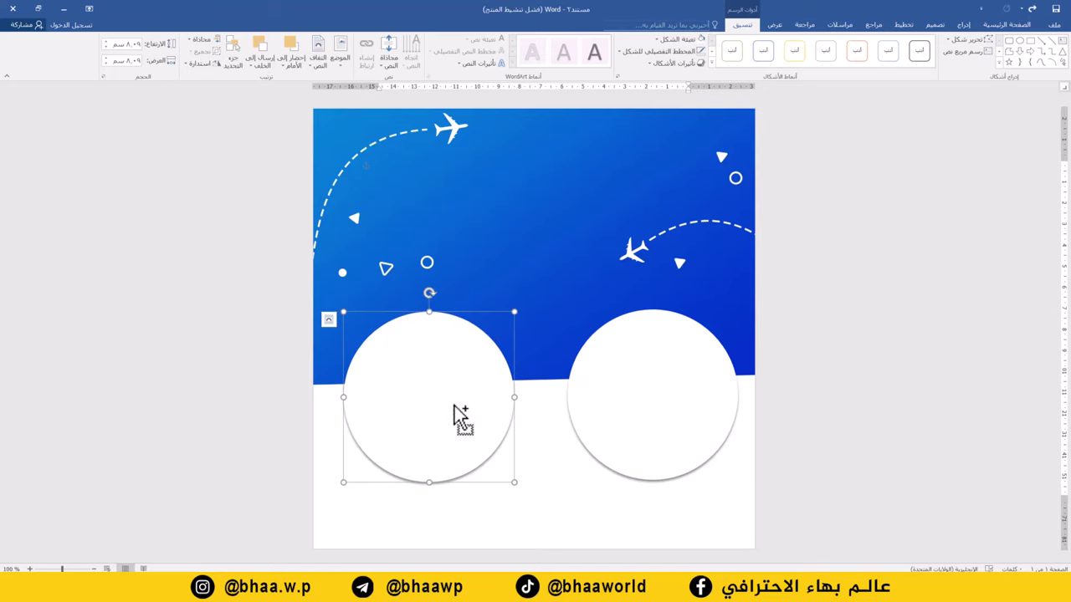
left_click_drag(461, 419, 561, 416, "ctrl")
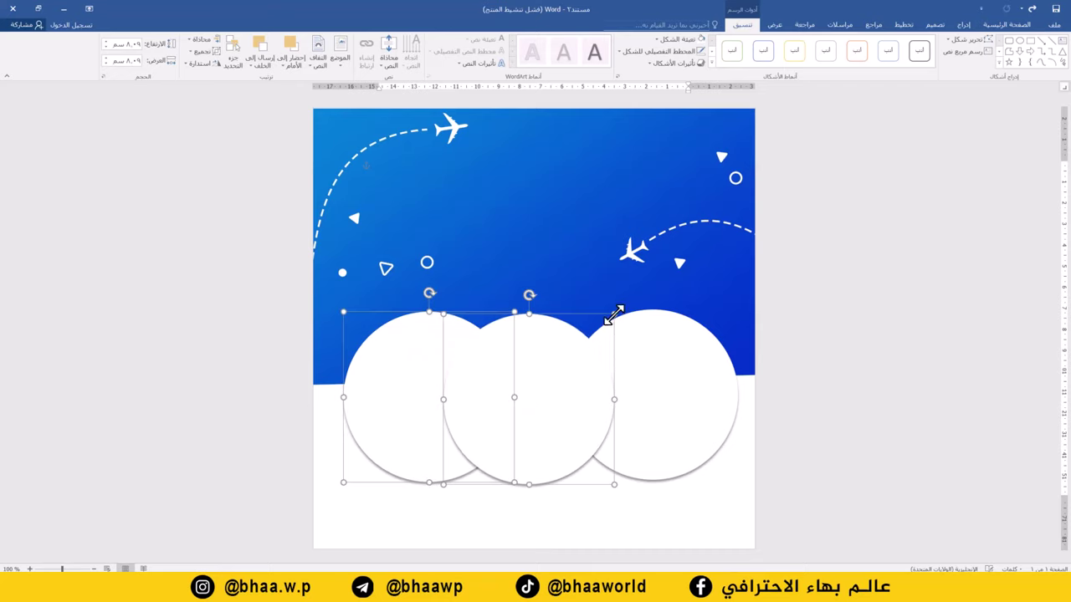
Enlarge and raise the middle circle, and nudge the side circles slightly outward
left_click(623, 361)
left_click(574, 361)
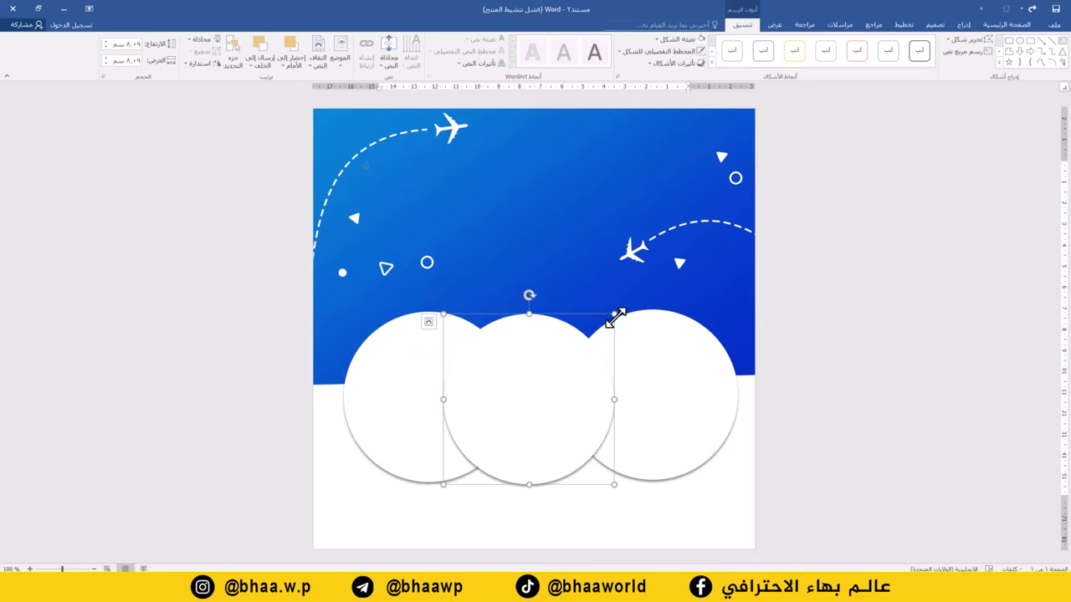
left_click_drag(614, 313, 655, 275)
left_click_drag(588, 339, 583, 321)
left_click_drag(682, 368, 695, 377)
left_click_drag(410, 407, 400, 408)
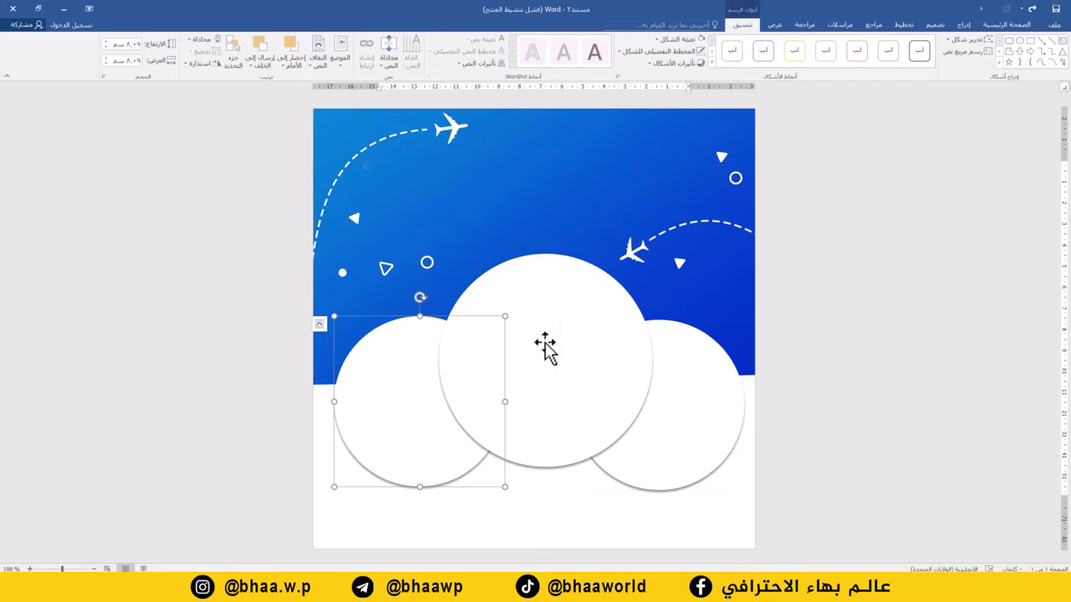
left_click(693, 387)
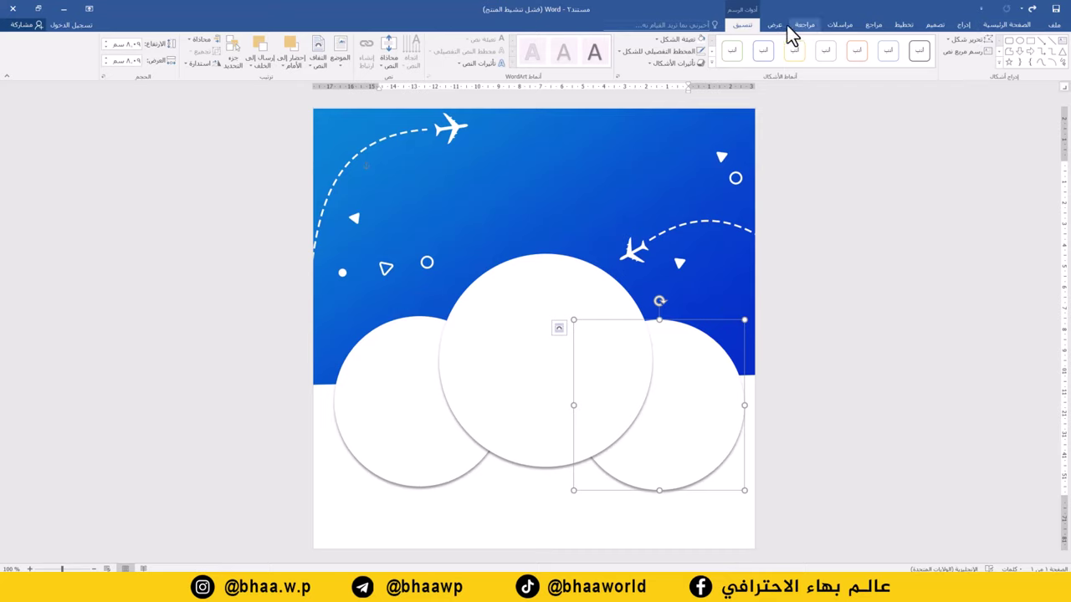
Fill the right circle with the woman-on-a-boat photo
left_click(670, 39)
left_click(660, 158)
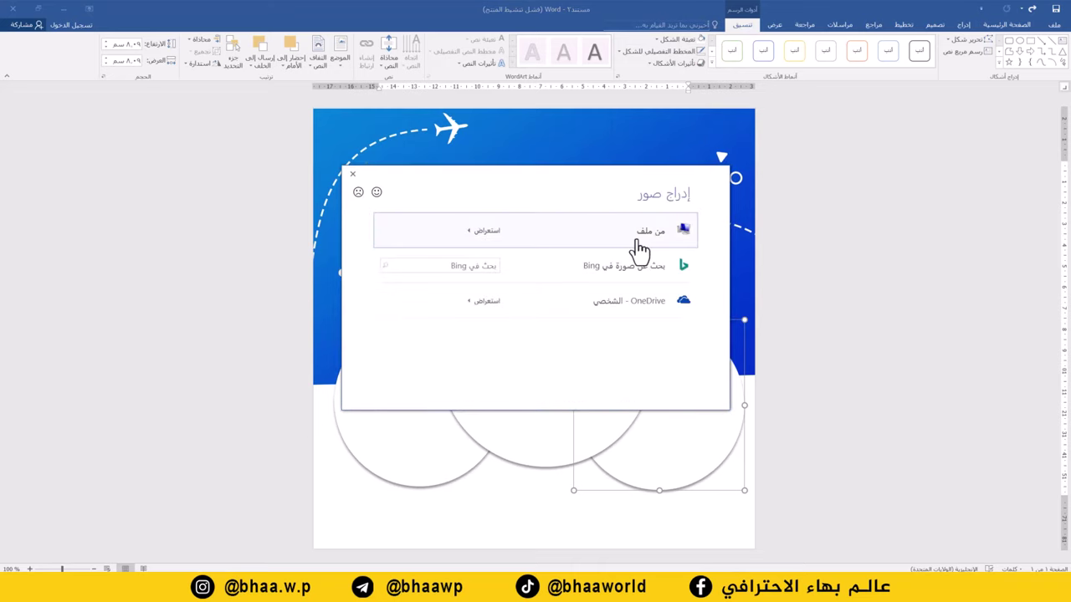
left_click(660, 241)
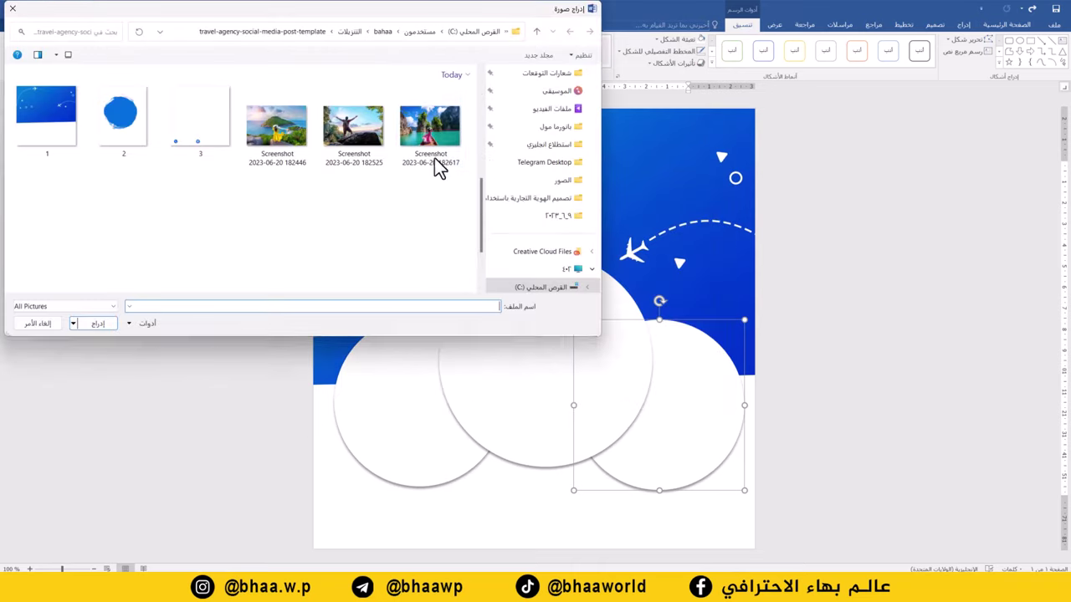
double_click(430, 132)
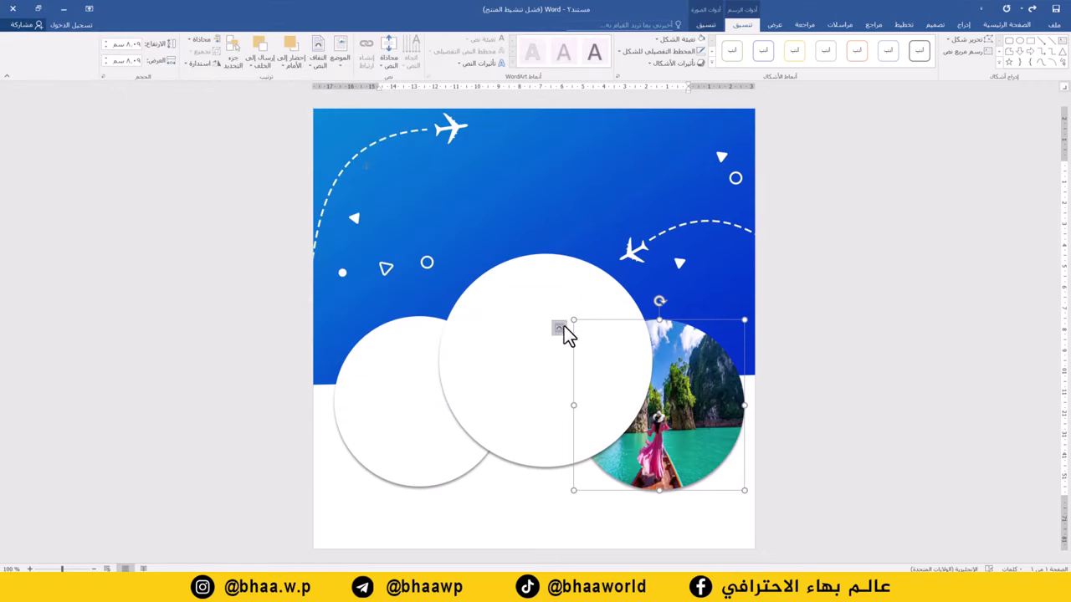
Fill the middle circle with the yellow-dress woman-on-an-island photo
left_click(555, 300)
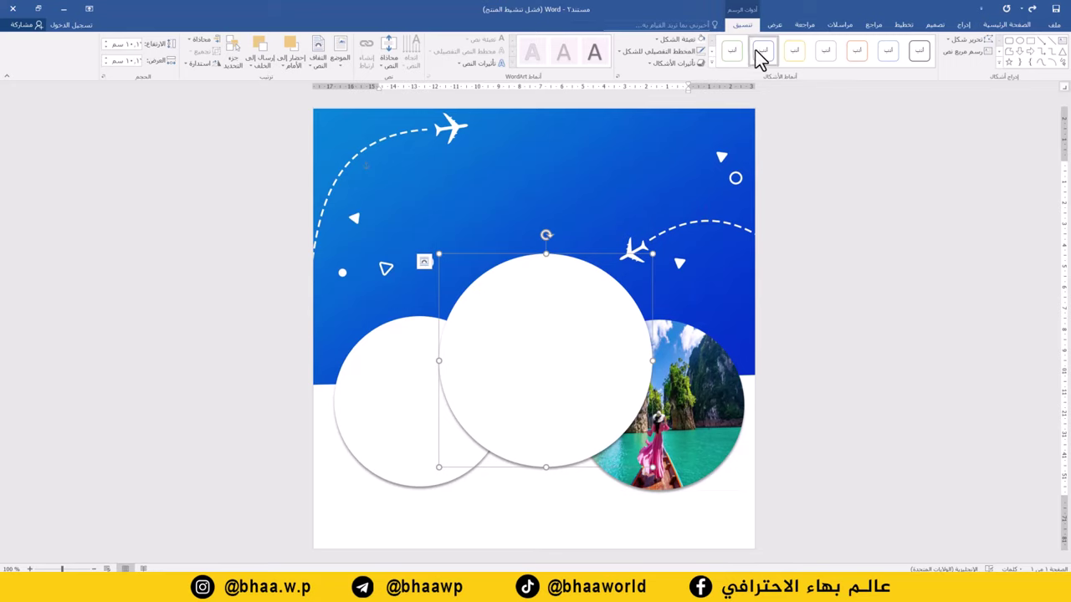
left_click(668, 41)
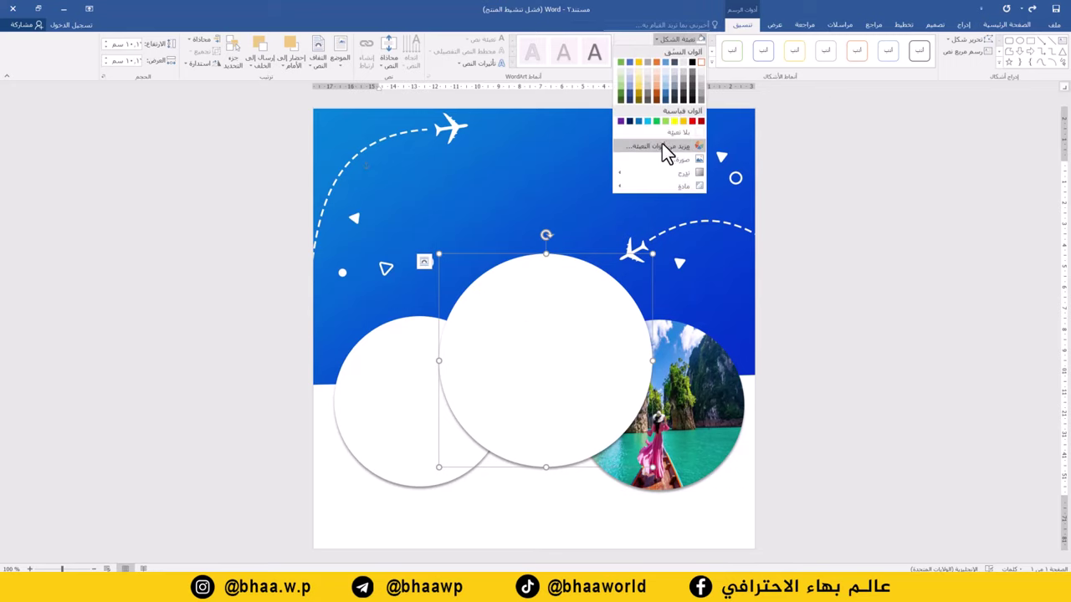
left_click(668, 160)
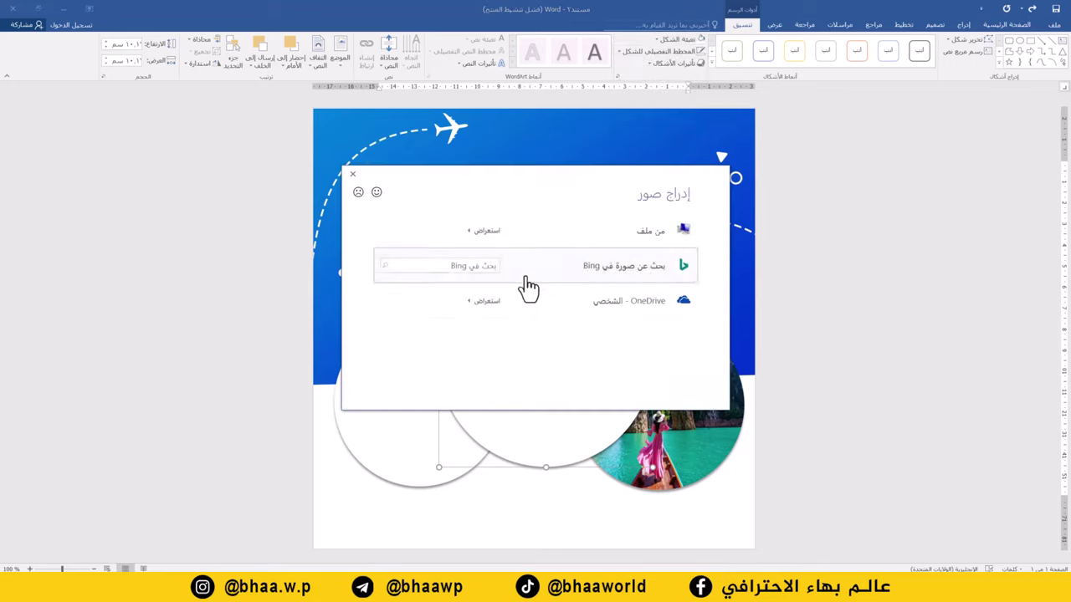
left_click(636, 236)
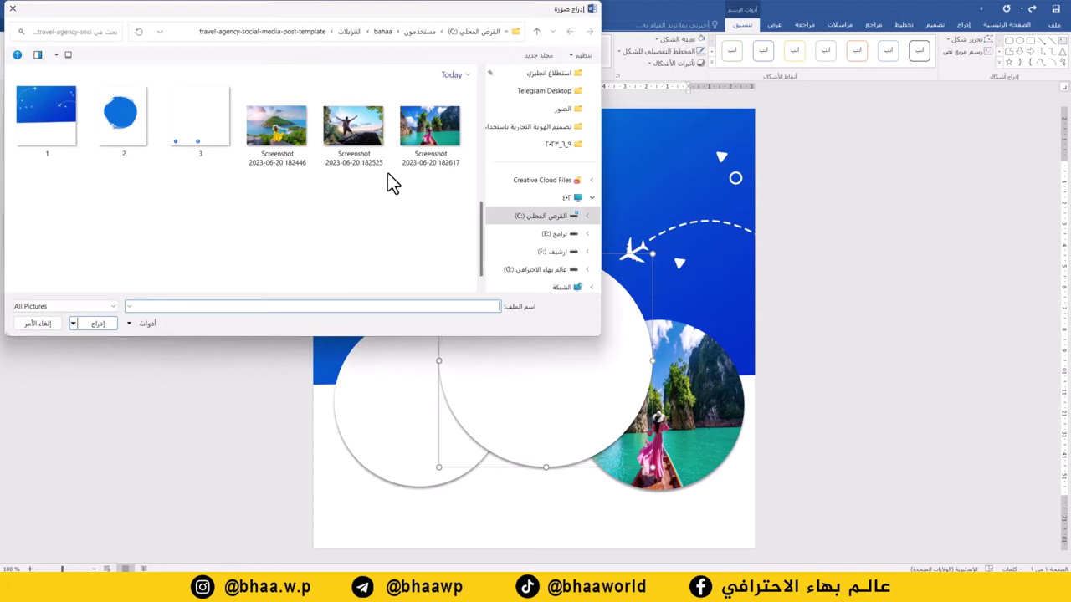
double_click(278, 132)
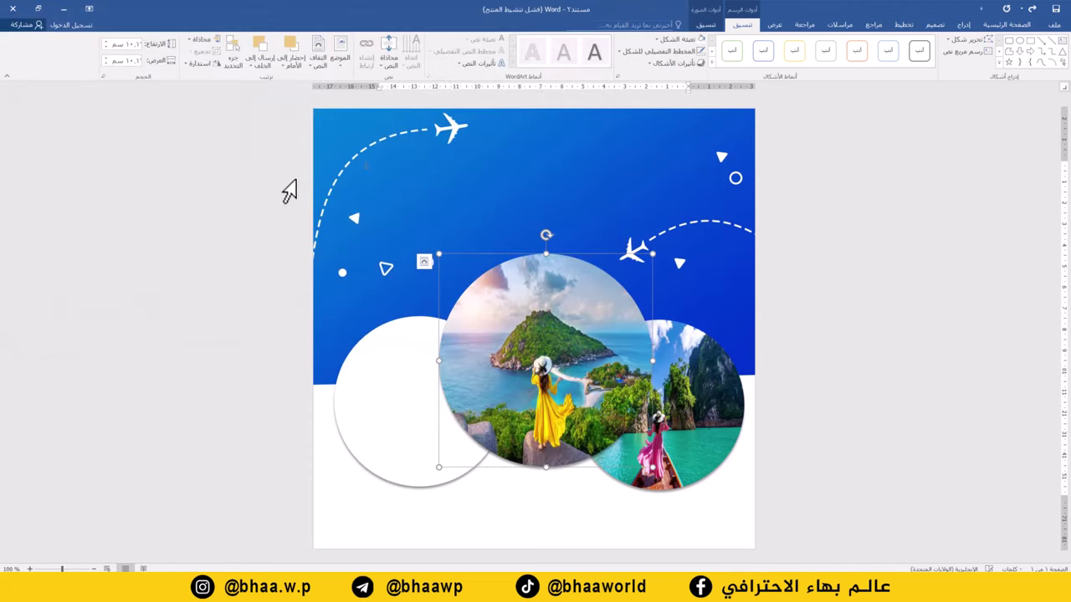
Fill the left circle with the hiker photo and shift the middle photo slightly left
left_click(409, 409)
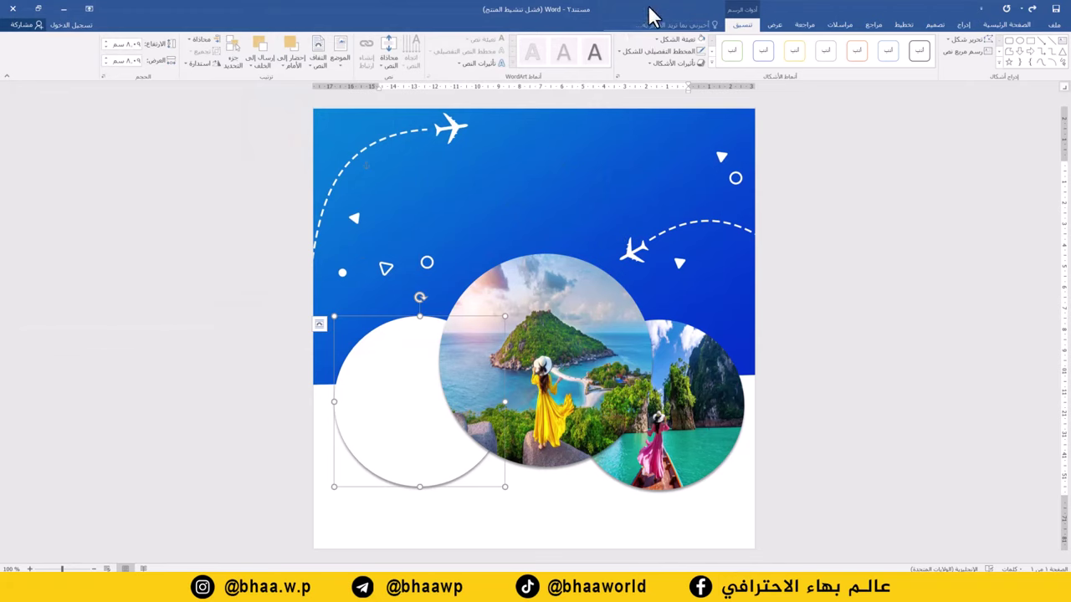
left_click(674, 42)
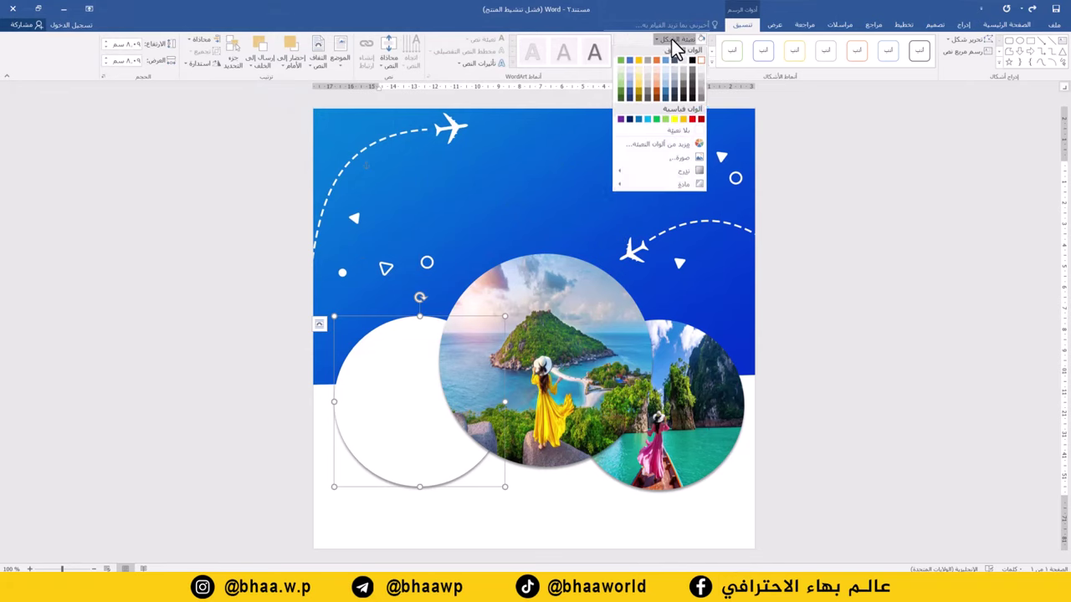
left_click(647, 156)
left_click(637, 242)
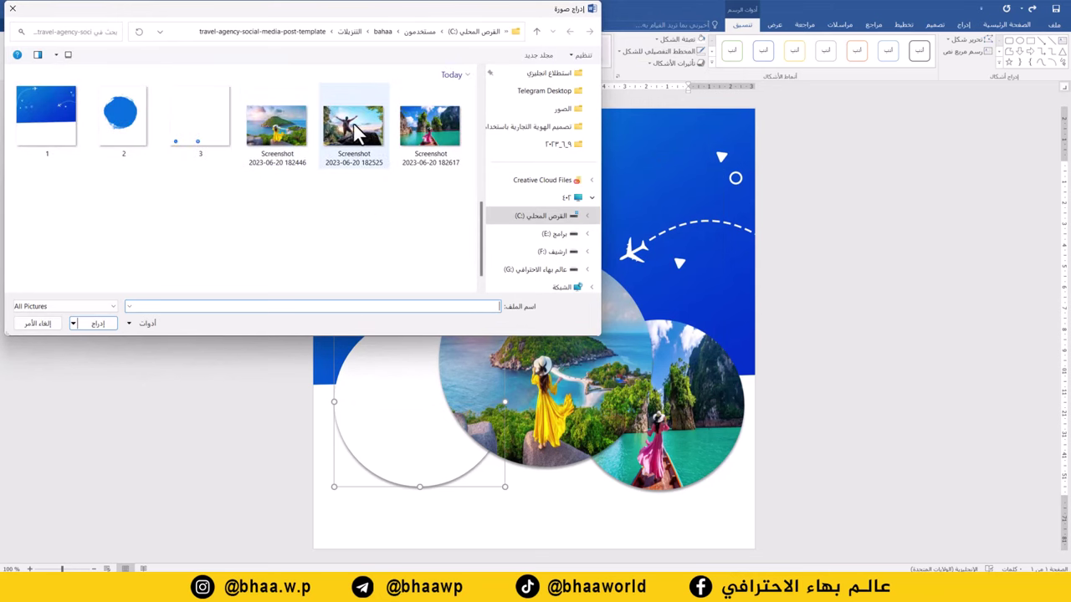
double_click(355, 132)
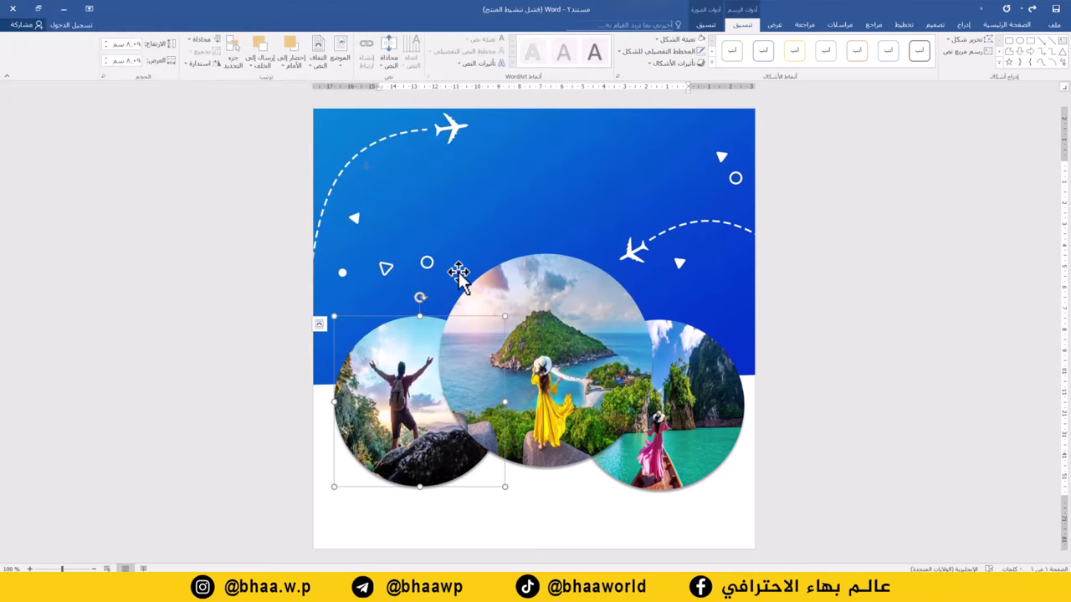
left_click(574, 282)
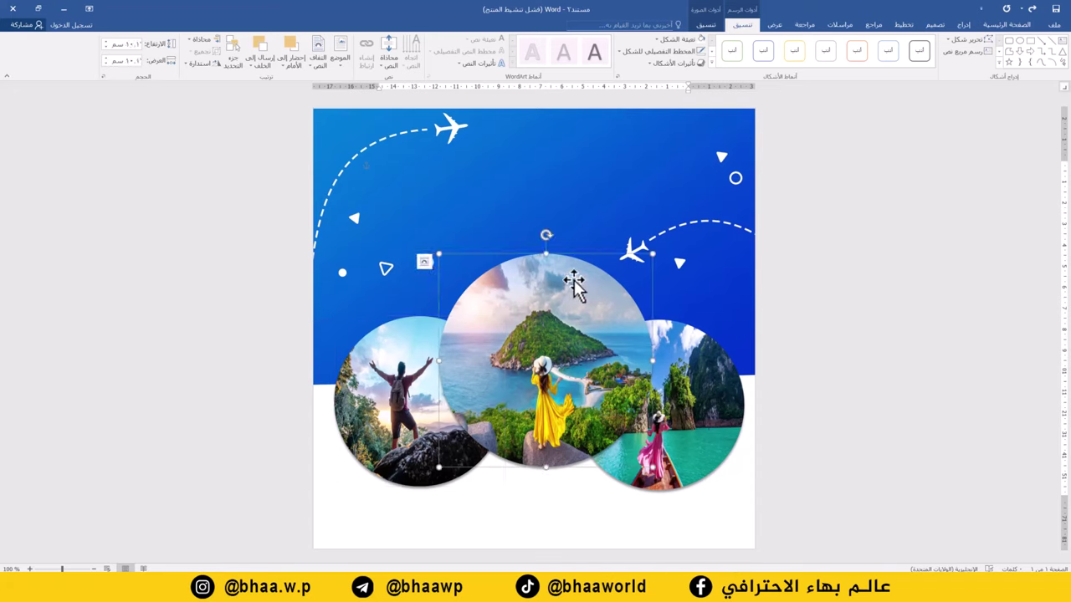
left_click_drag(555, 280, 555, 285)
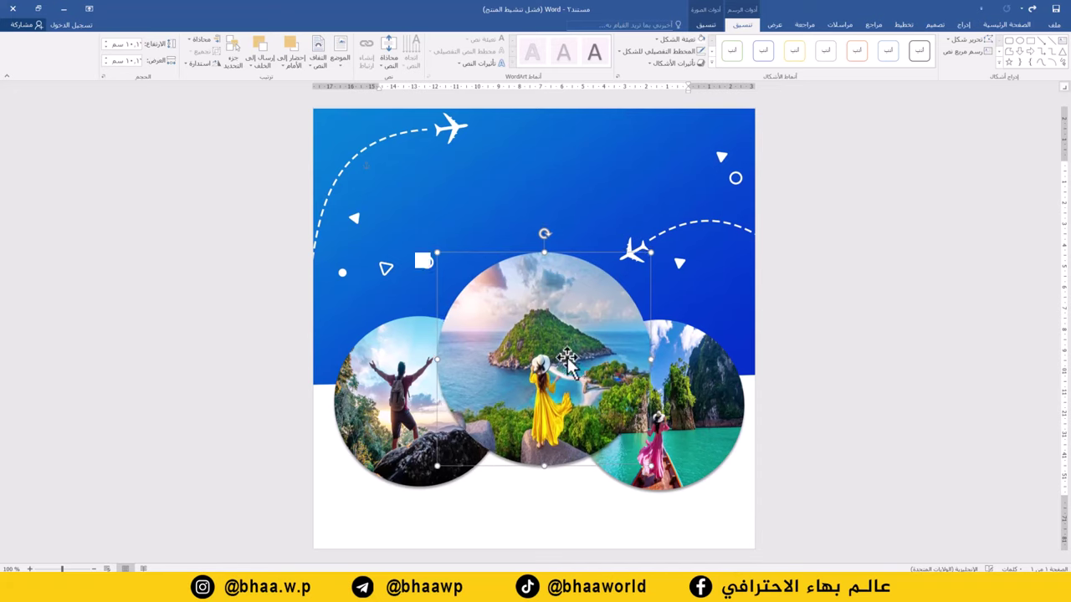
Draw a text box across the poster's top holding the company name شركة اورانوس
left_click(963, 24)
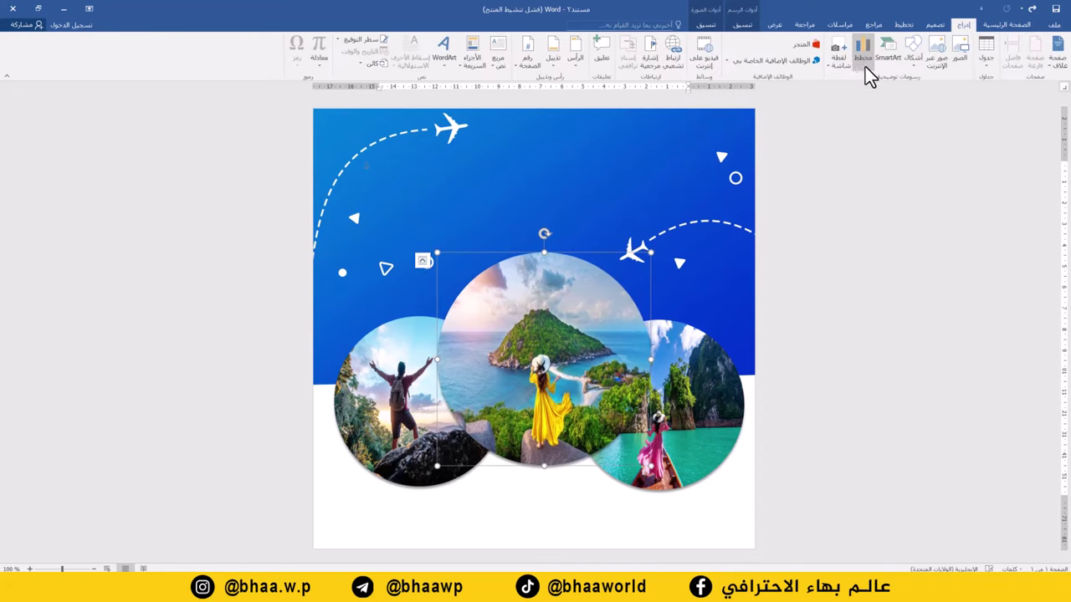
left_click(498, 63)
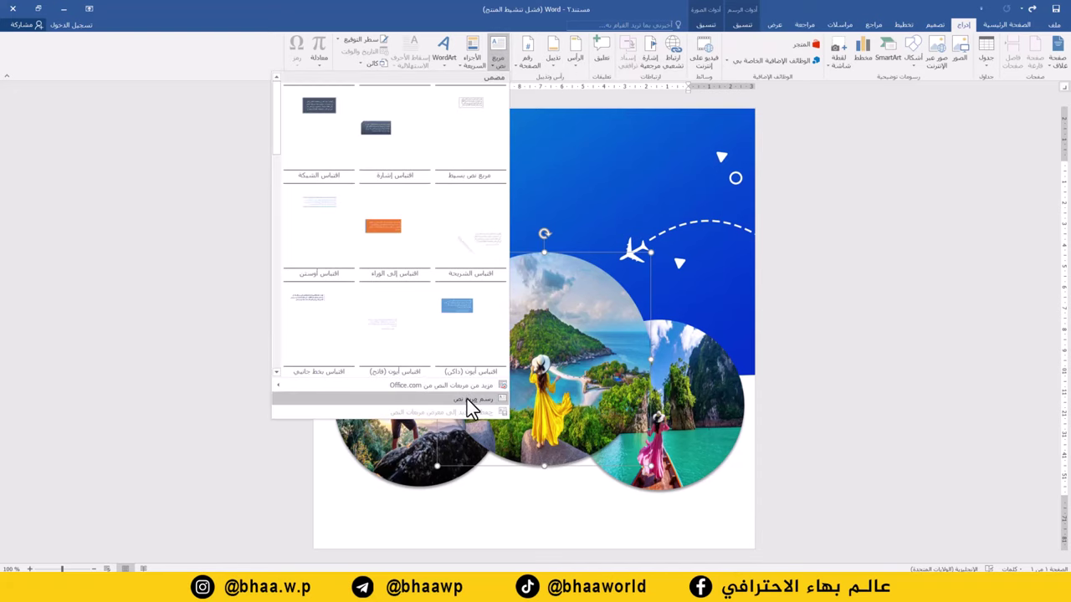
left_click(467, 400)
left_click_drag(667, 150, 338, 215)
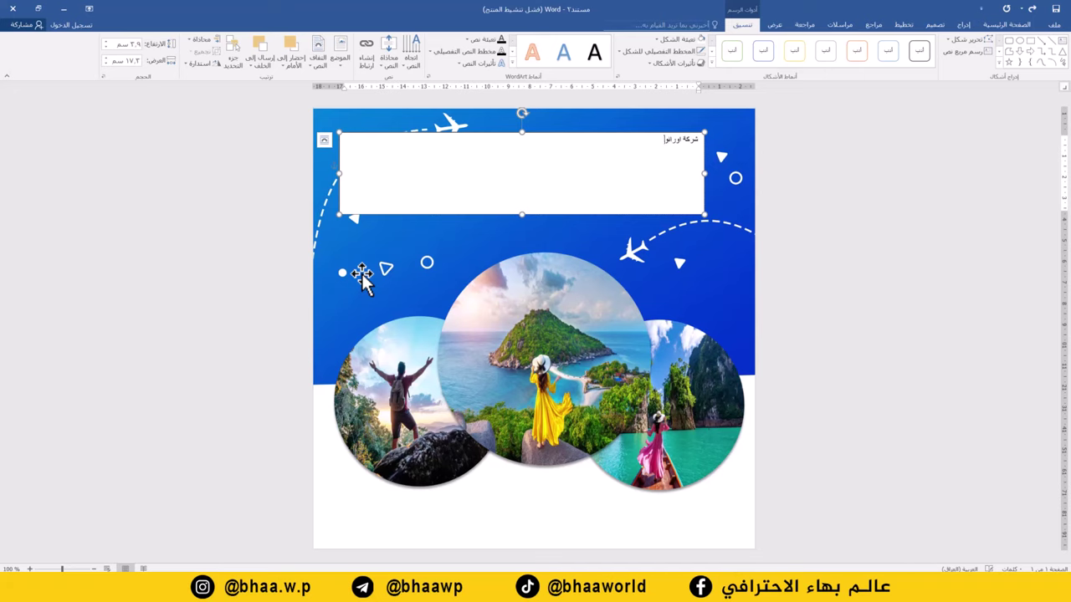
key("ctrl+a")
Set the title text to size 28 in the GE East font
left_click(1010, 24)
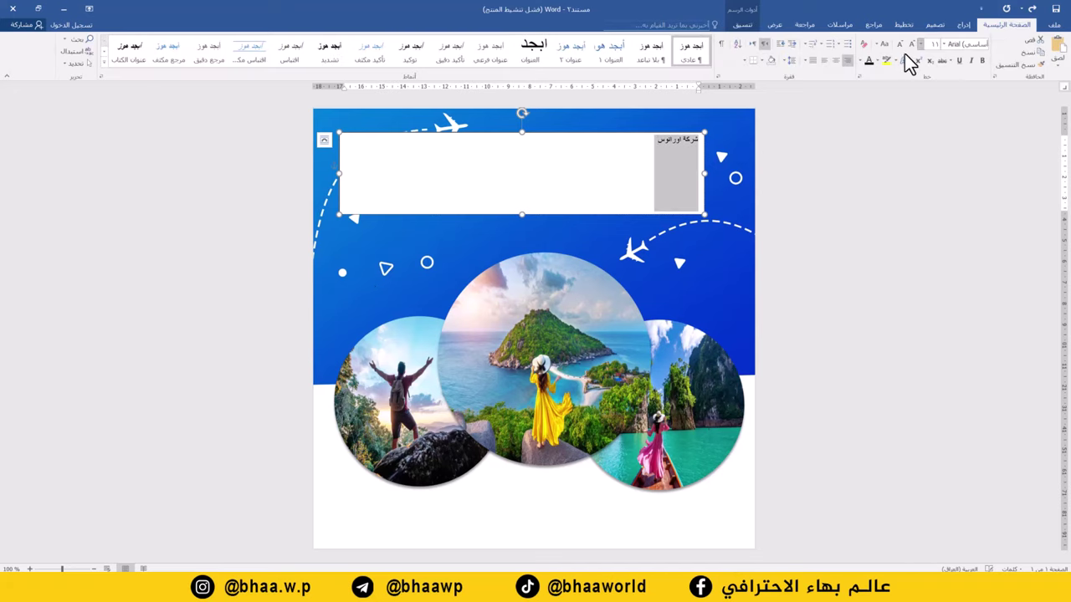
left_click(910, 45)
left_click(910, 44)
left_click(910, 44)
left_click(910, 45)
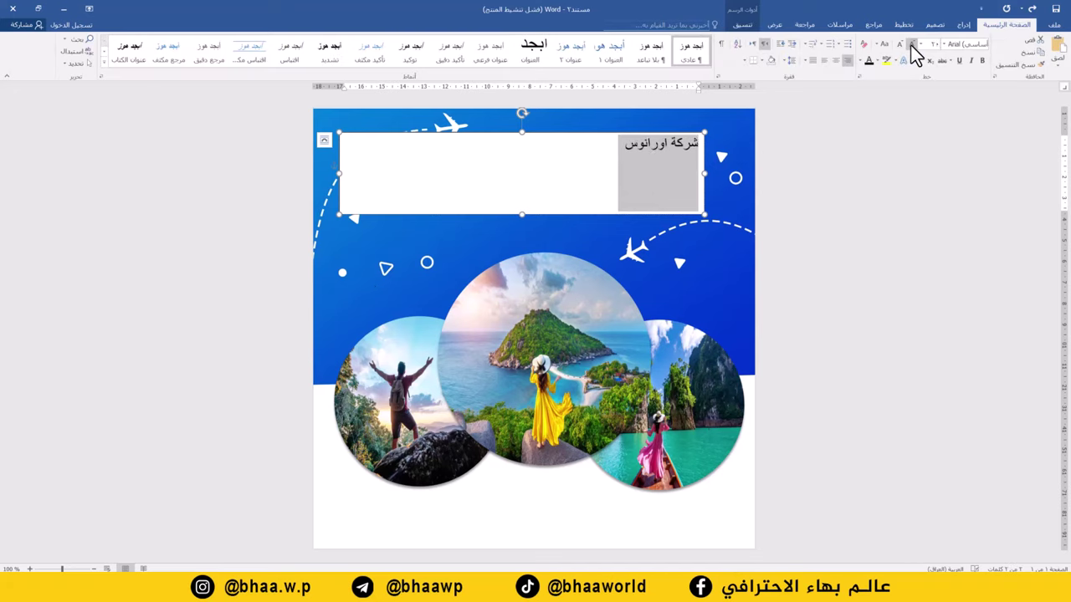
left_click(911, 44)
left_click(911, 45)
left_click(910, 45)
left_click(910, 45)
left_click(911, 44)
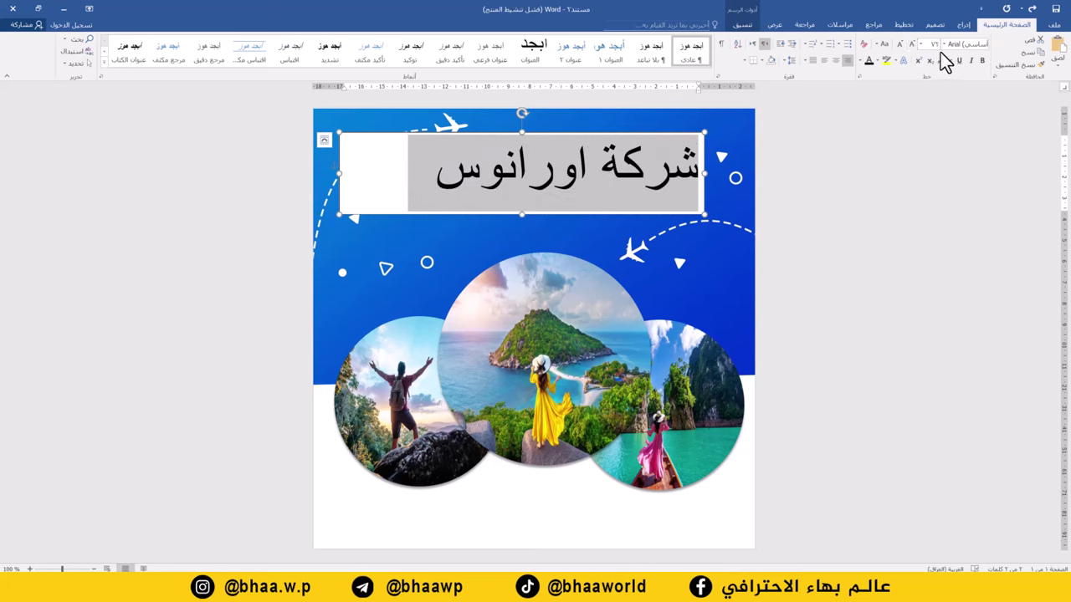
left_click(943, 44)
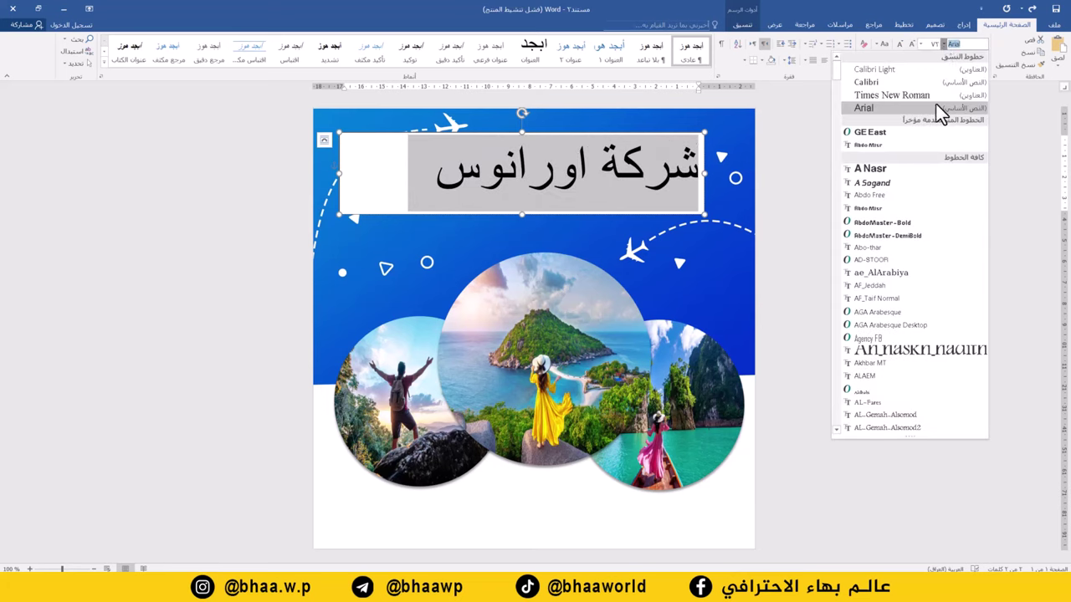
left_click(878, 132)
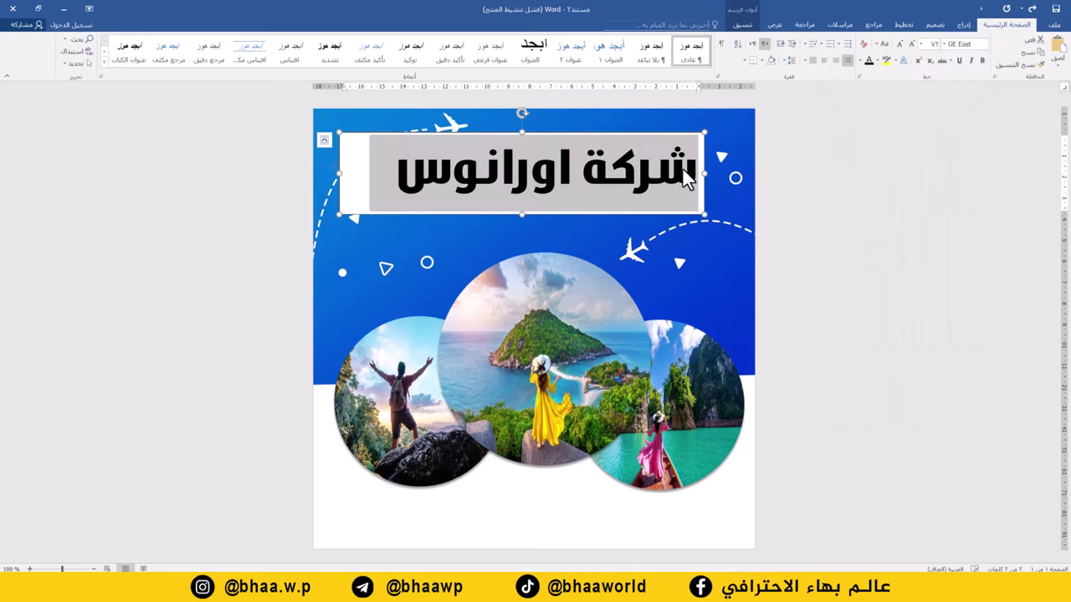
Remove the title box's fill and outline
left_click(741, 31)
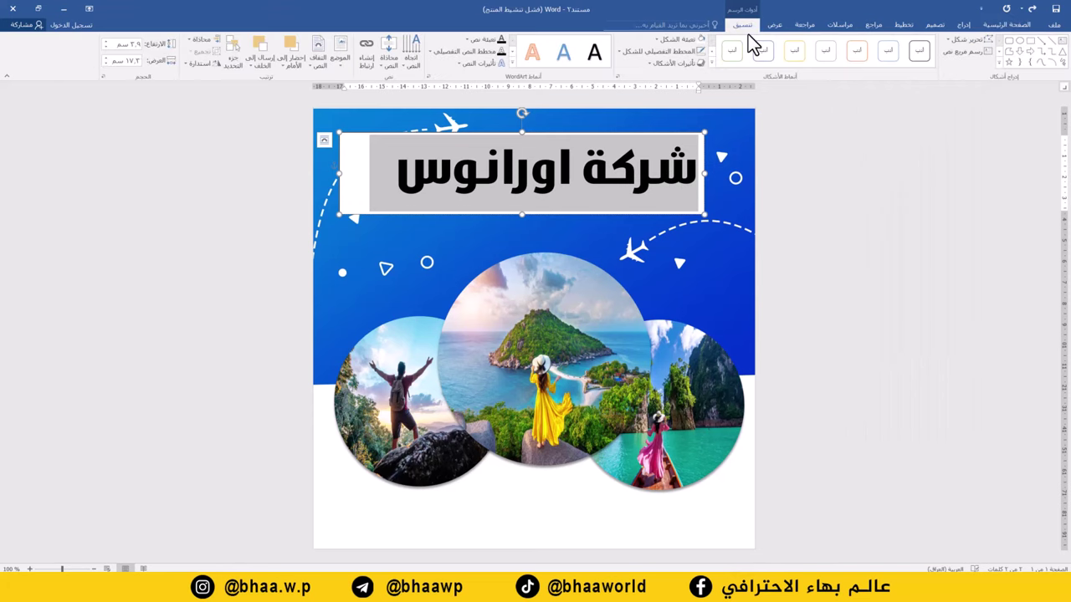
left_click(679, 42)
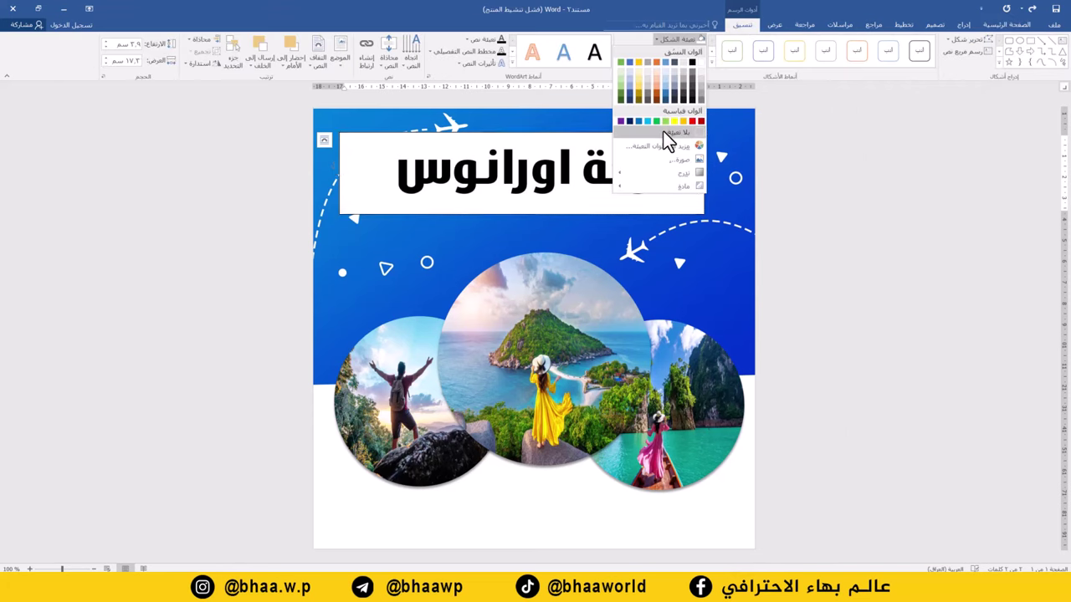
left_click(664, 131)
left_click(686, 51)
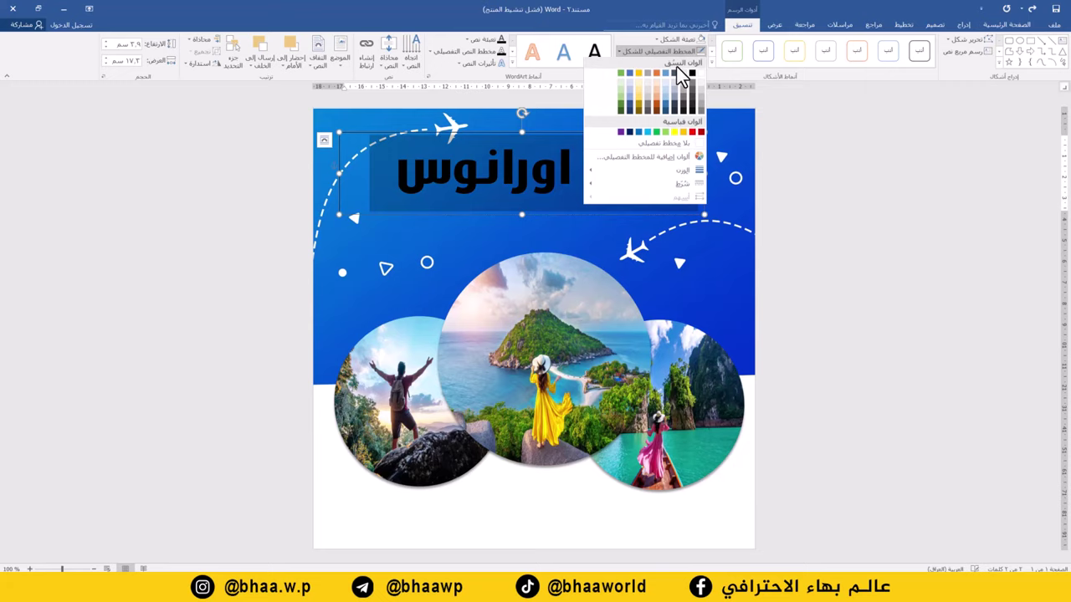
left_click(662, 148)
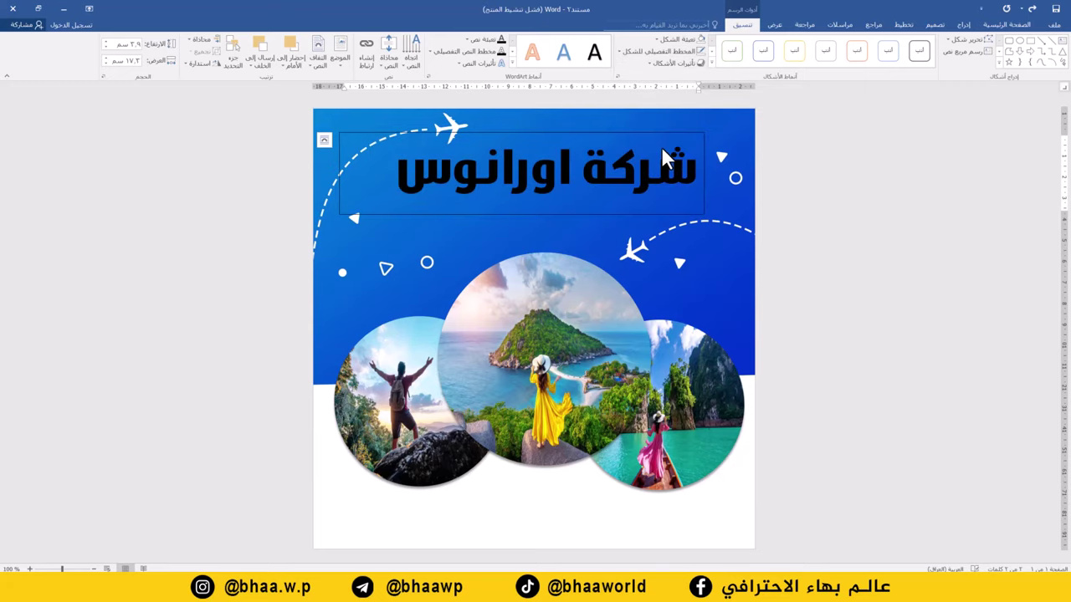
Make the title text white with an outer shadow
left_click(1014, 25)
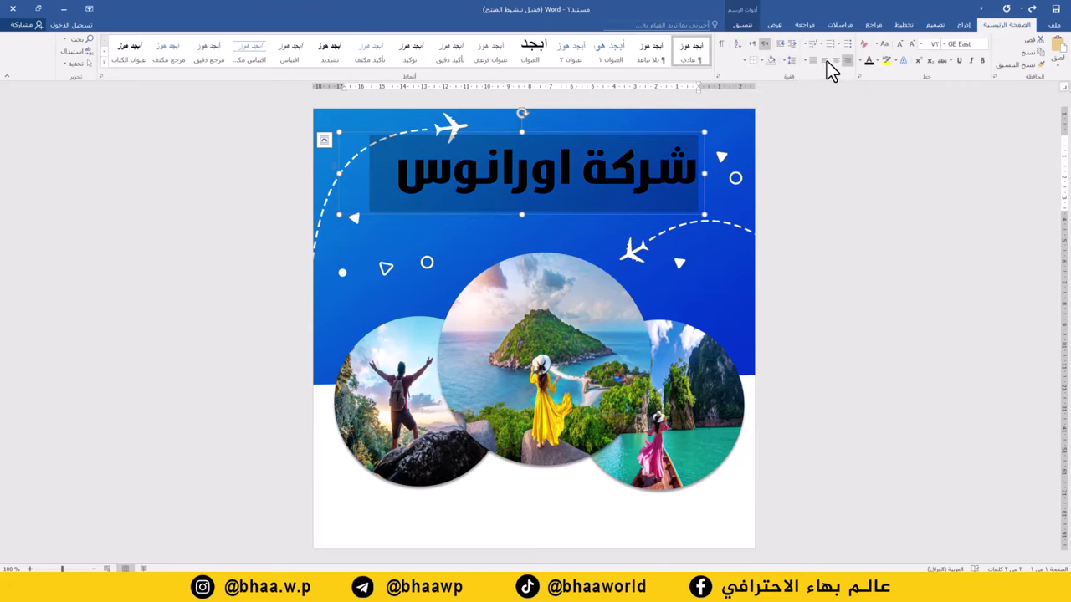
left_click(858, 63)
left_click(868, 90)
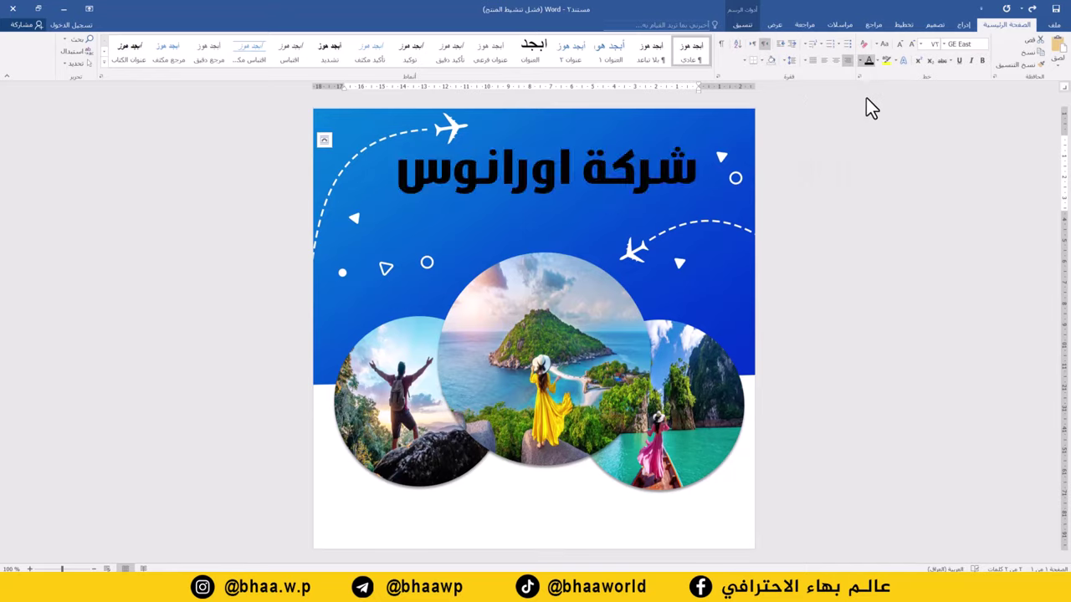
left_click(742, 25)
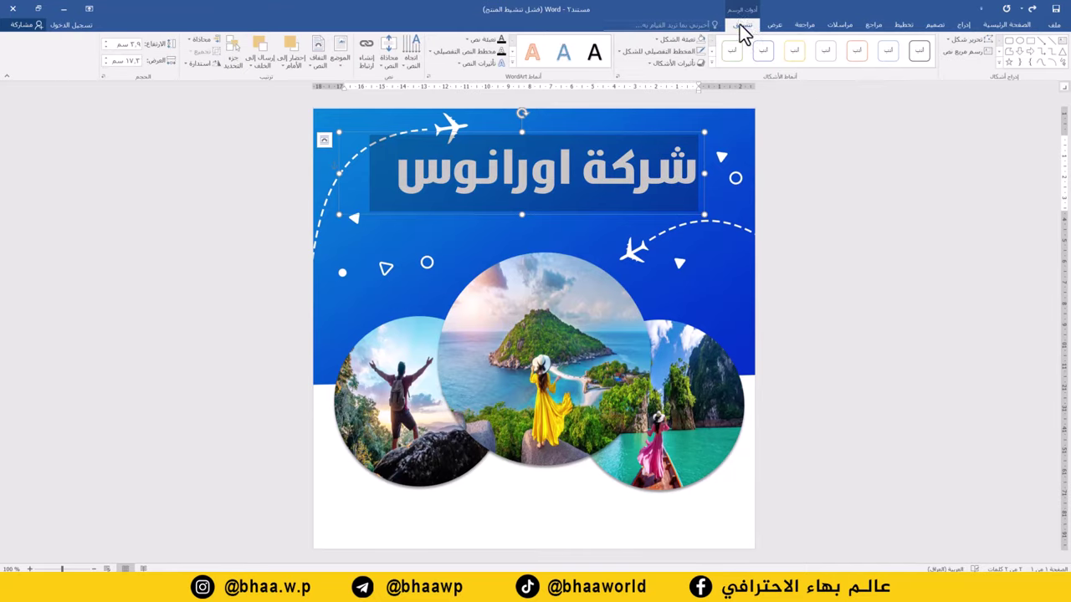
left_click(475, 64)
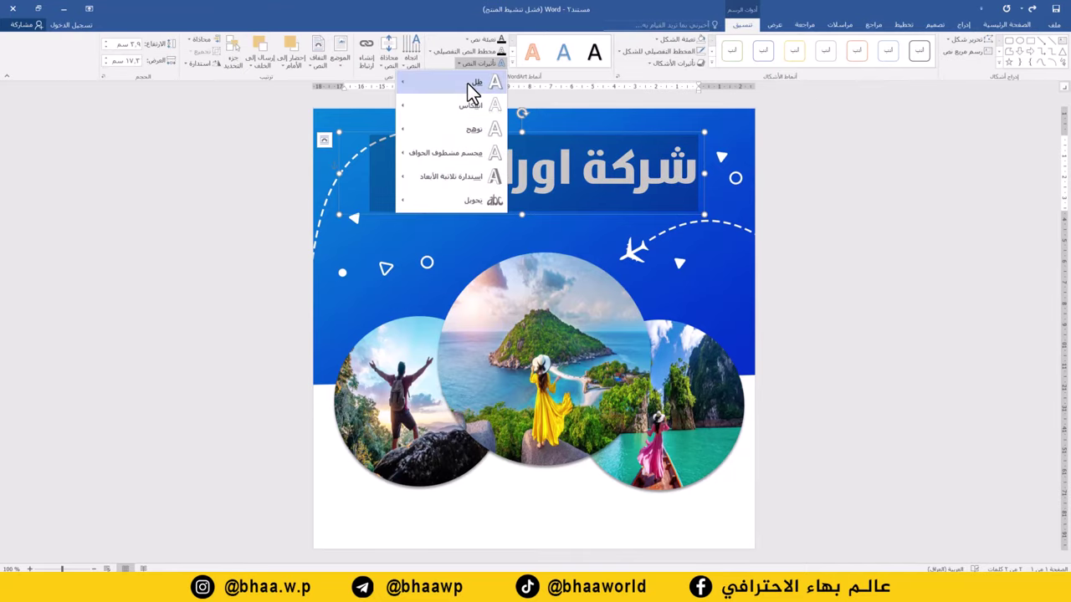
mouse_move(422, 90)
left_click(337, 147)
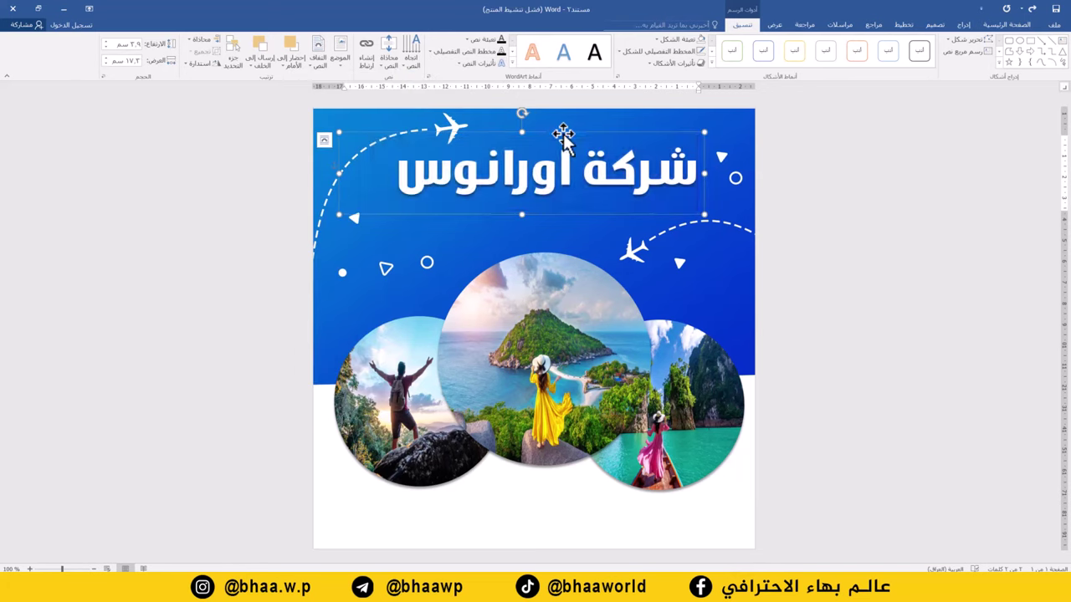
Duplicate the title box below and type the subtitle للسياحة والسفر
left_click_drag(563, 138, 542, 201)
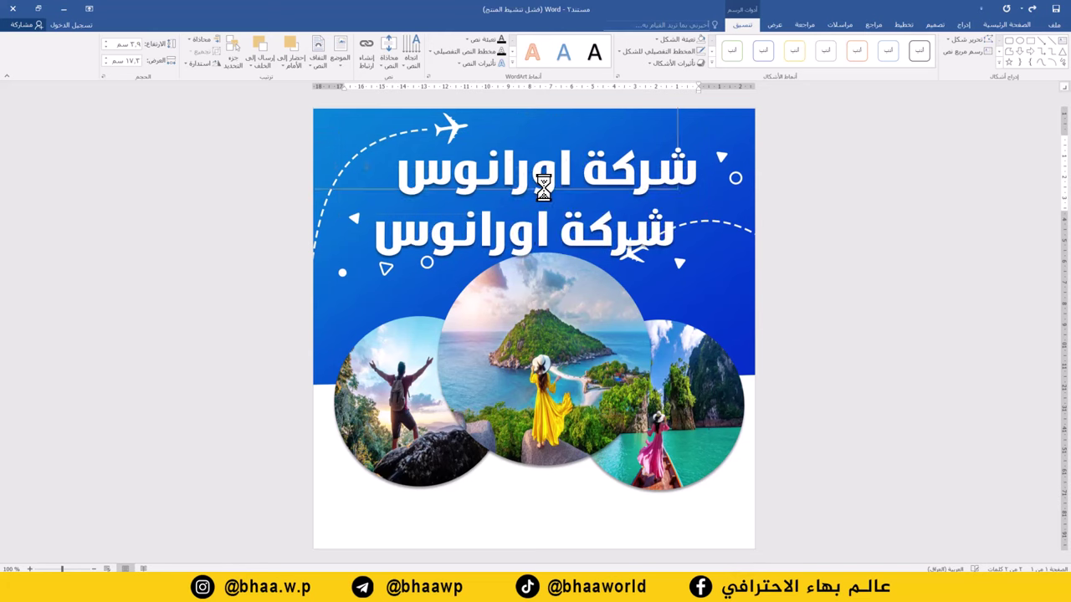
type("ل")
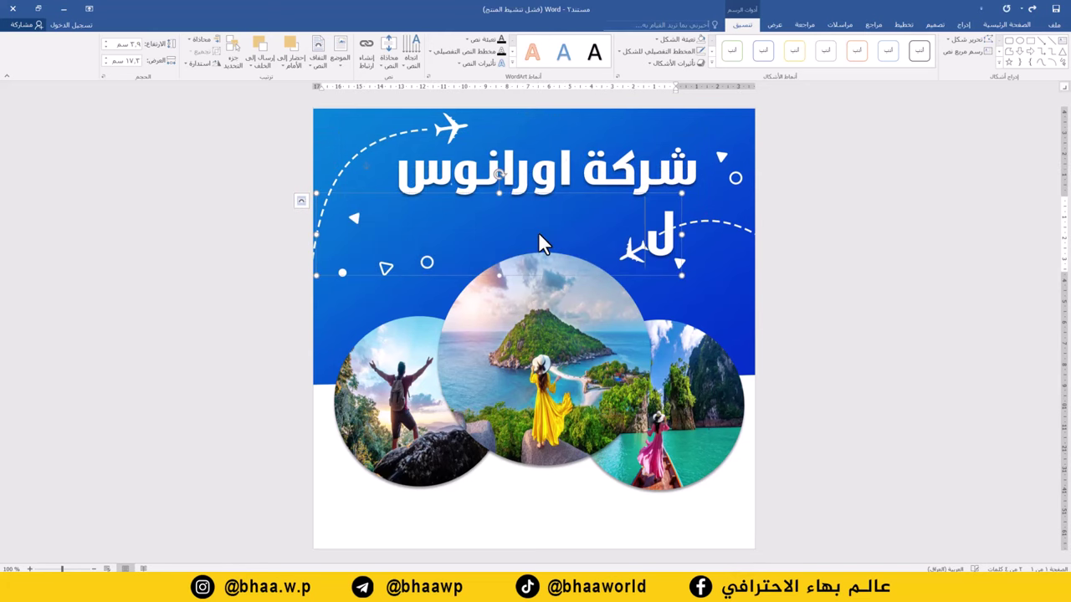
type("لسياحة والسفر")
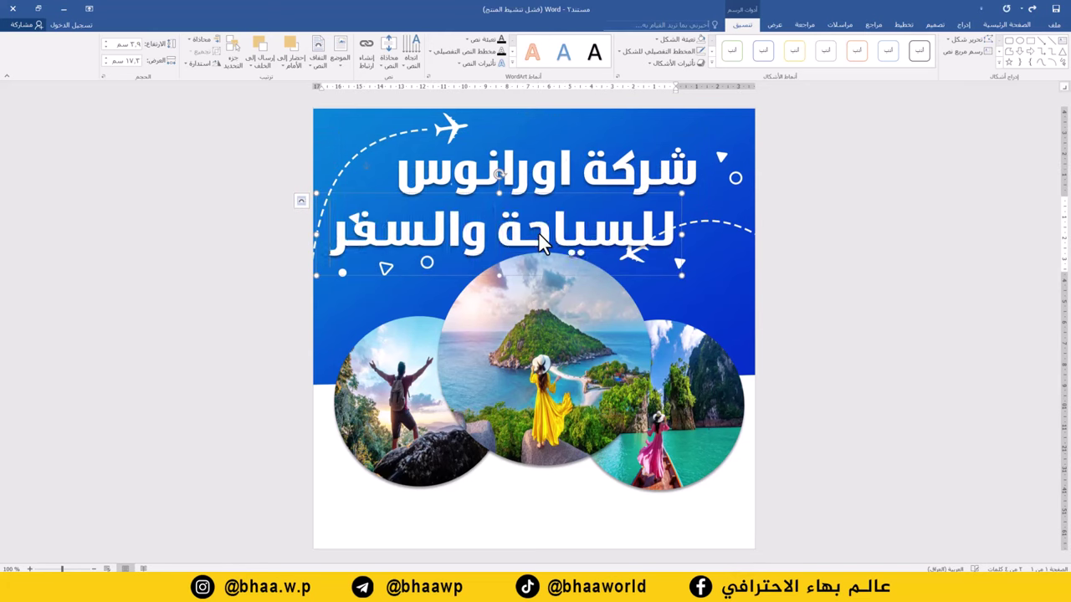
key("ctrl+a")
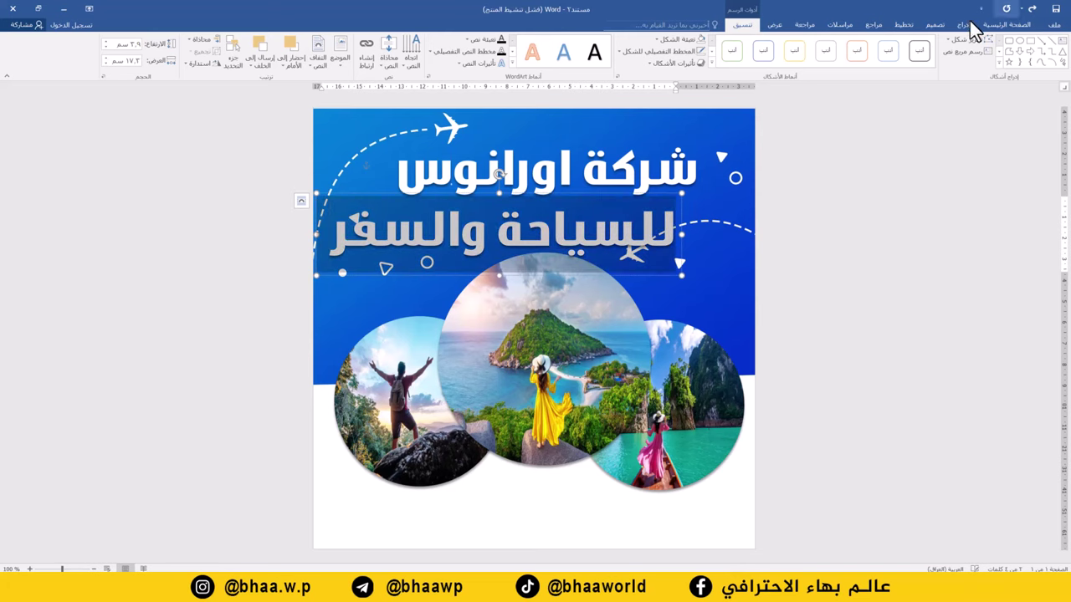
Set the subtitle to size 48 in yellow-green and shift it slightly left
left_click(1004, 25)
left_click(901, 44)
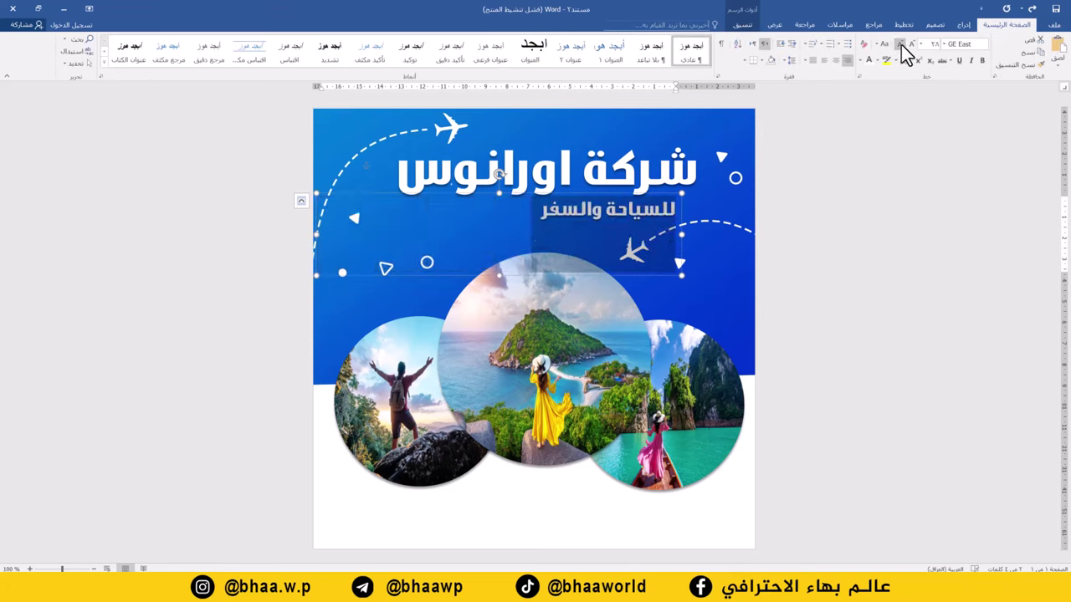
left_click(913, 45)
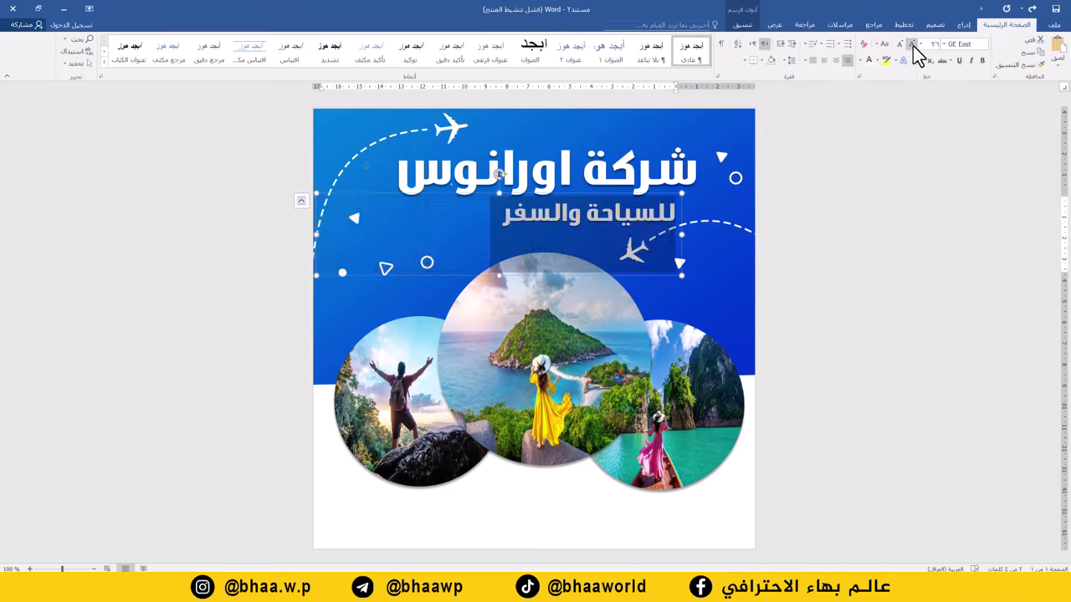
left_click(913, 45)
left_click(861, 62)
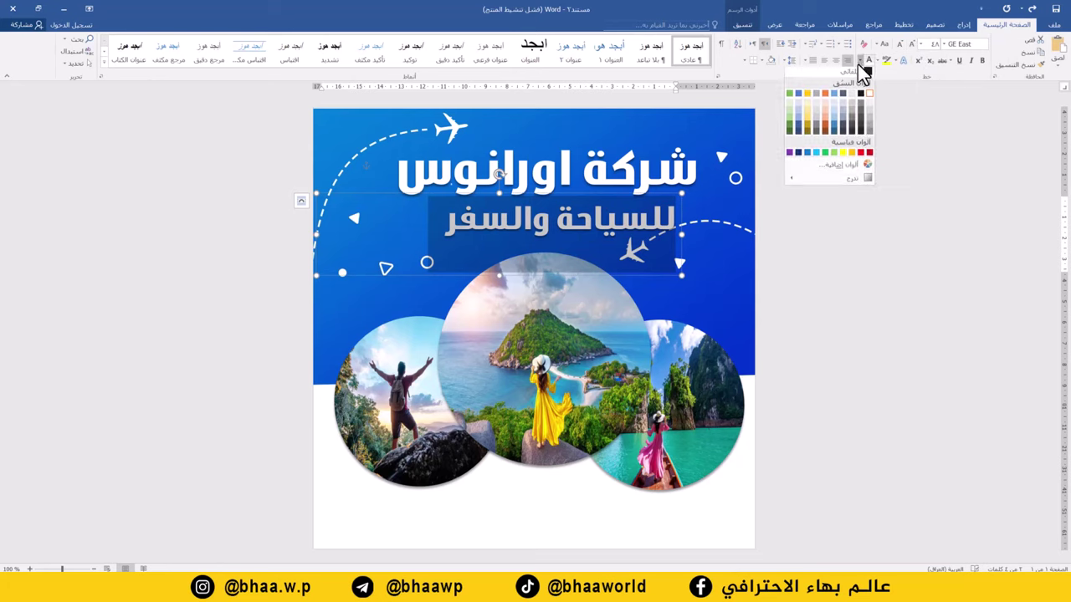
left_click(846, 160)
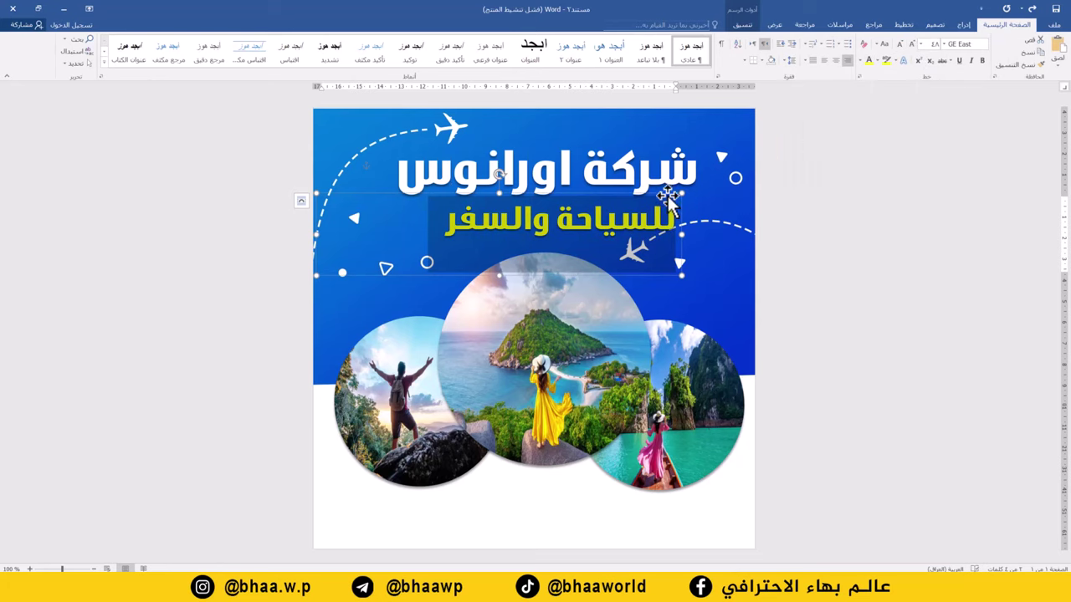
left_click_drag(666, 194, 621, 194)
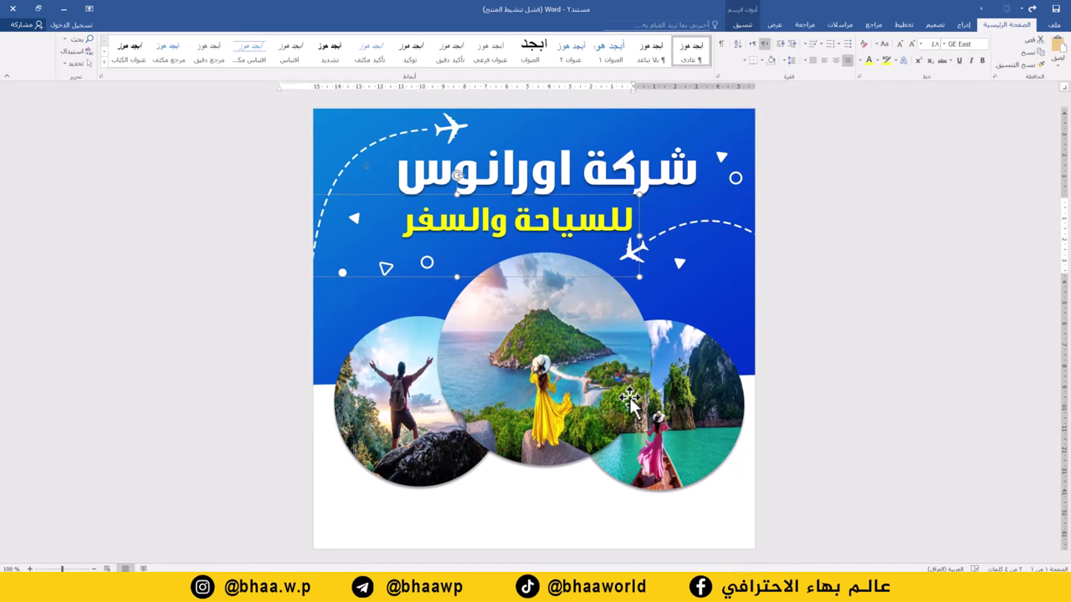
left_click(963, 24)
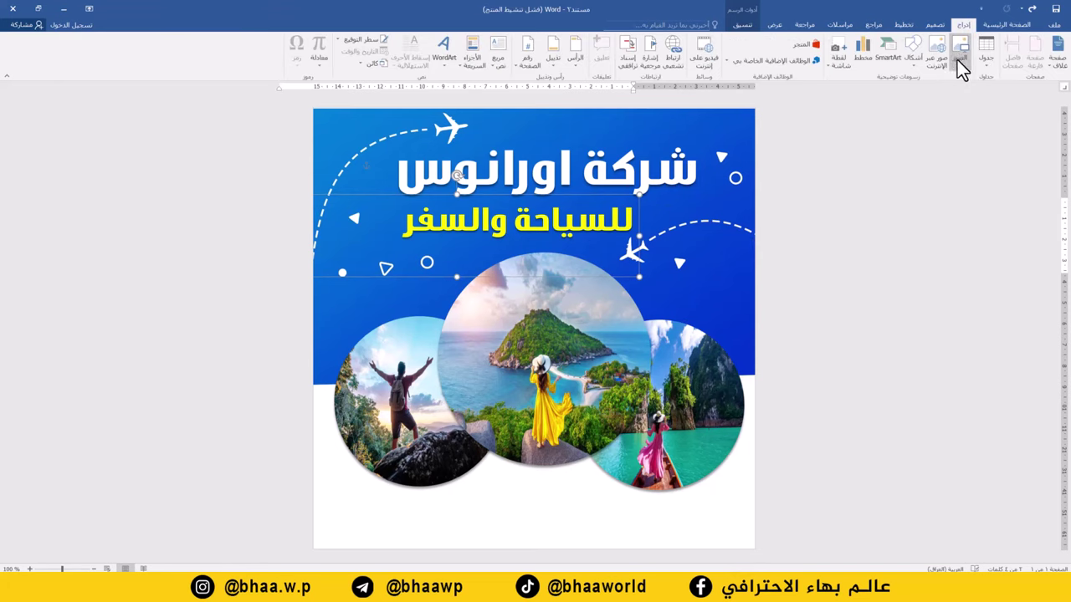
Insert blue blob picture 2 in front of text, enlarged below the centre photo circle
left_click(971, 60)
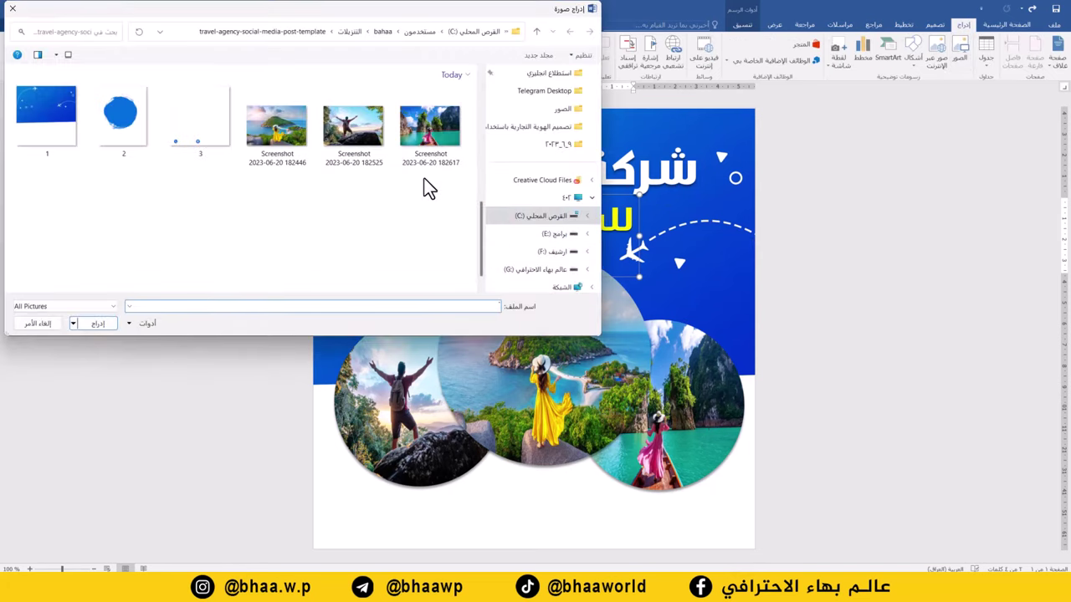
double_click(119, 122)
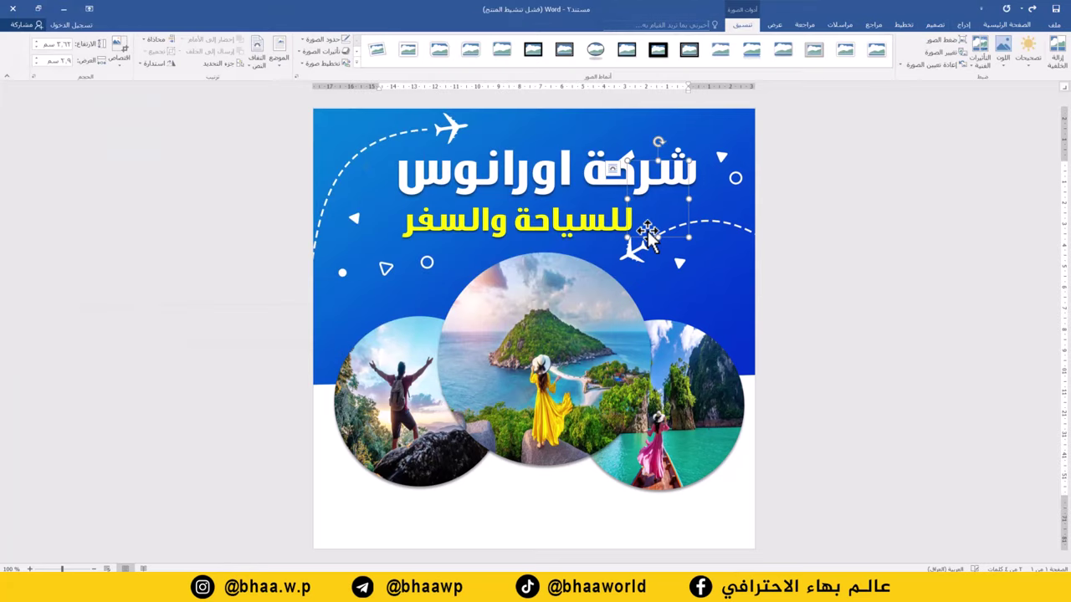
right_click(687, 191)
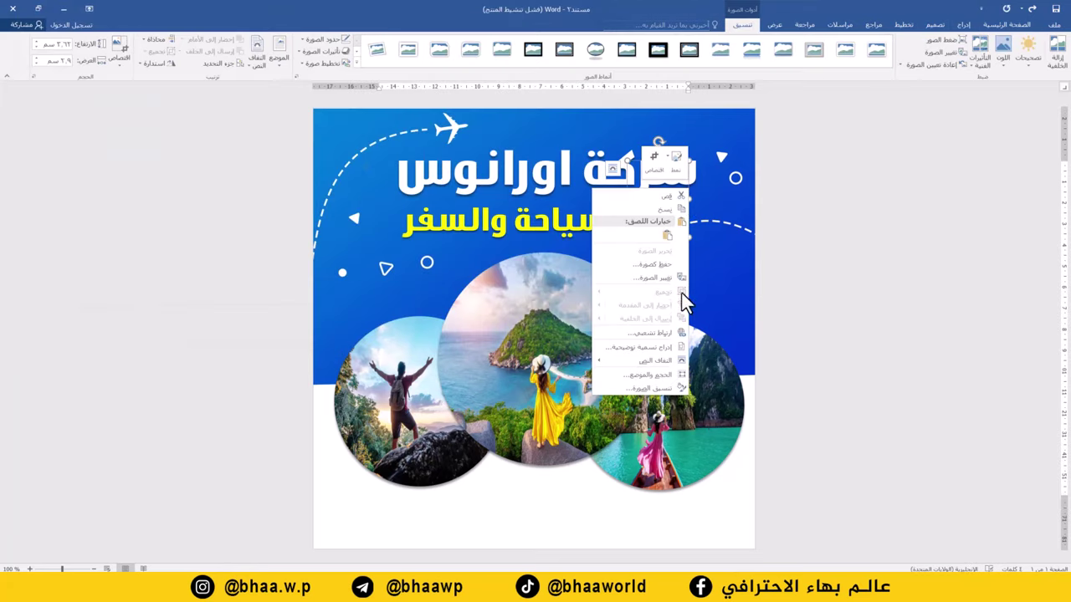
mouse_move(659, 364)
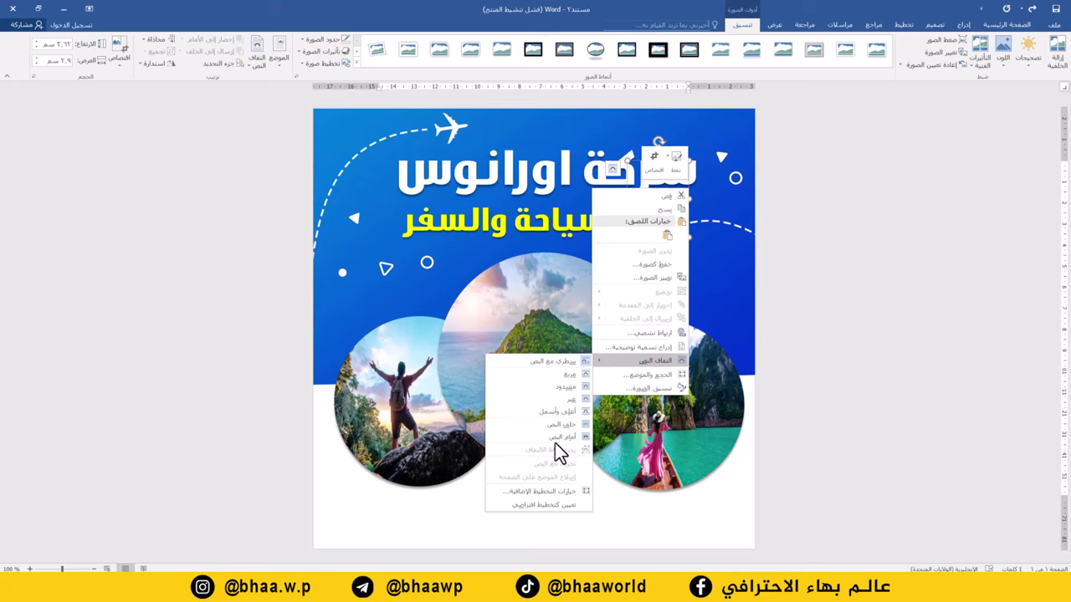
left_click(555, 437)
left_click_drag(657, 205, 557, 470)
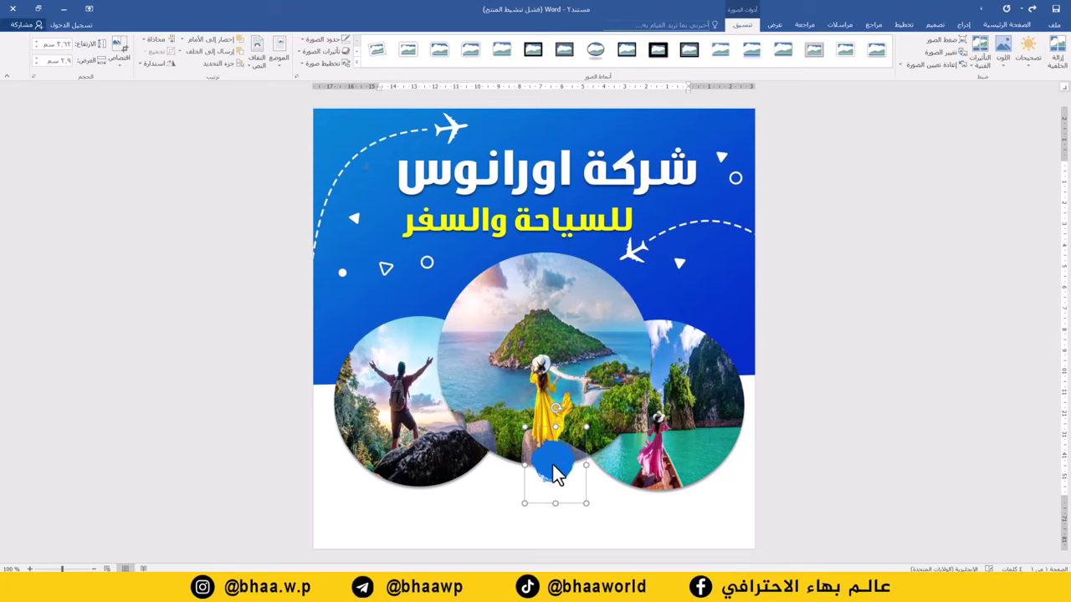
left_click_drag(586, 426, 655, 369)
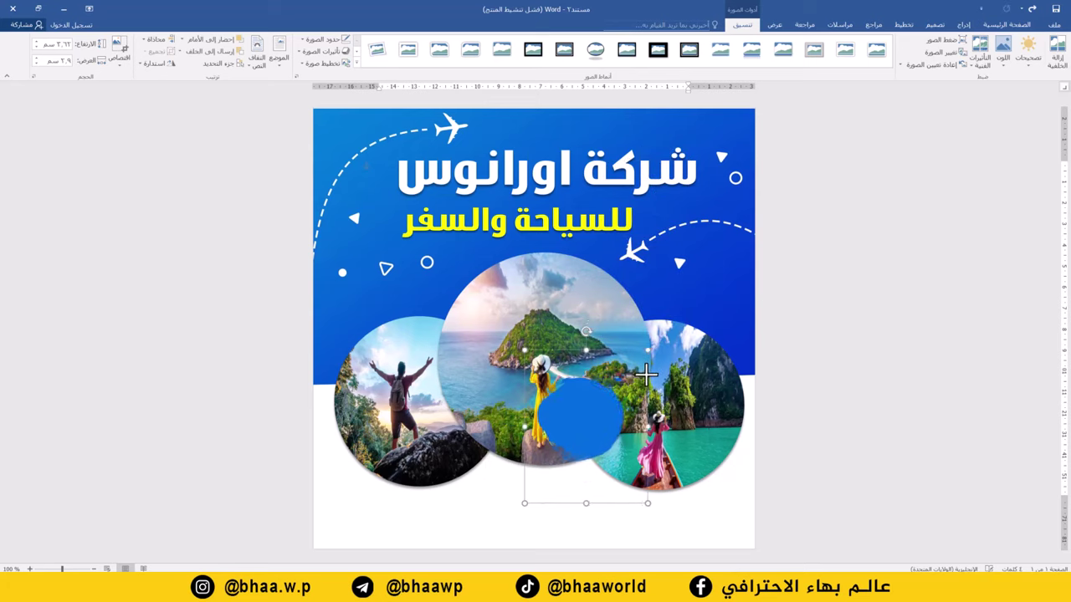
left_click_drag(614, 407, 616, 439)
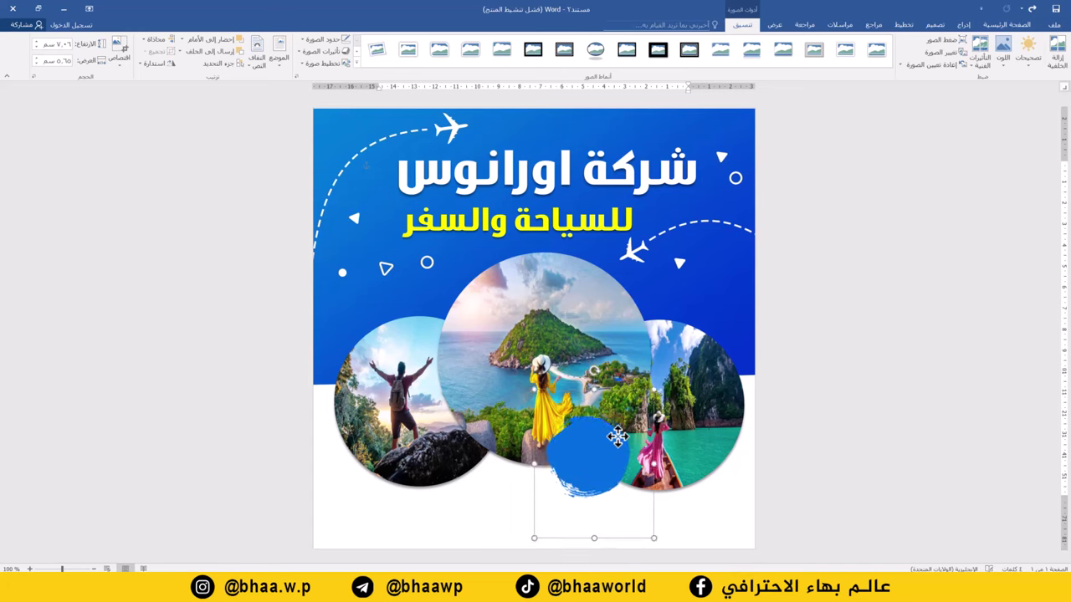
left_click(596, 197)
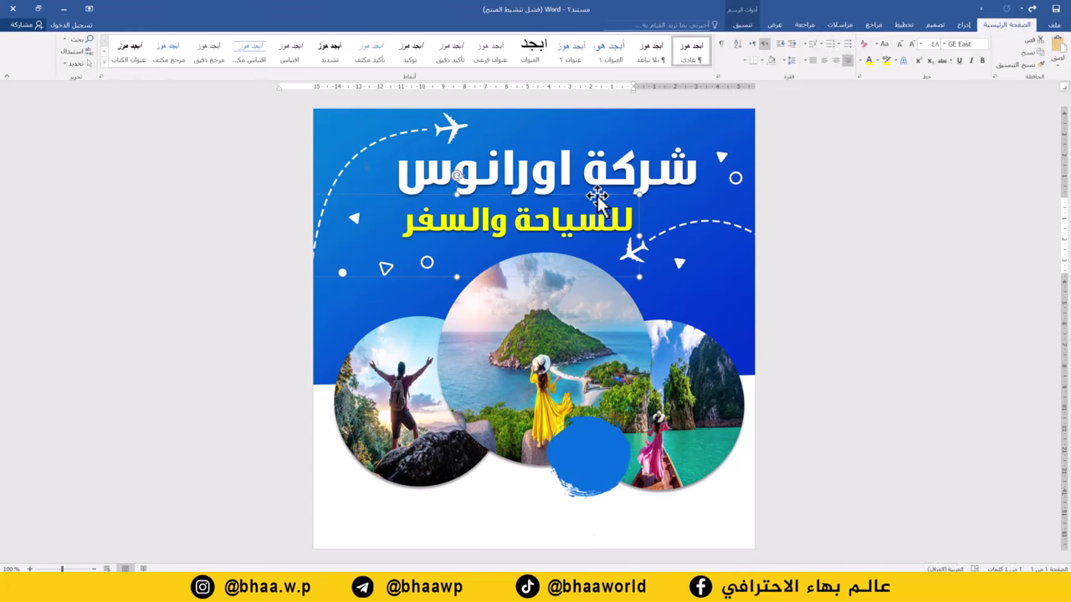
Duplicate the subtitle box onto the blue blob and type خصم at size 40
left_click_drag(596, 197, 574, 420)
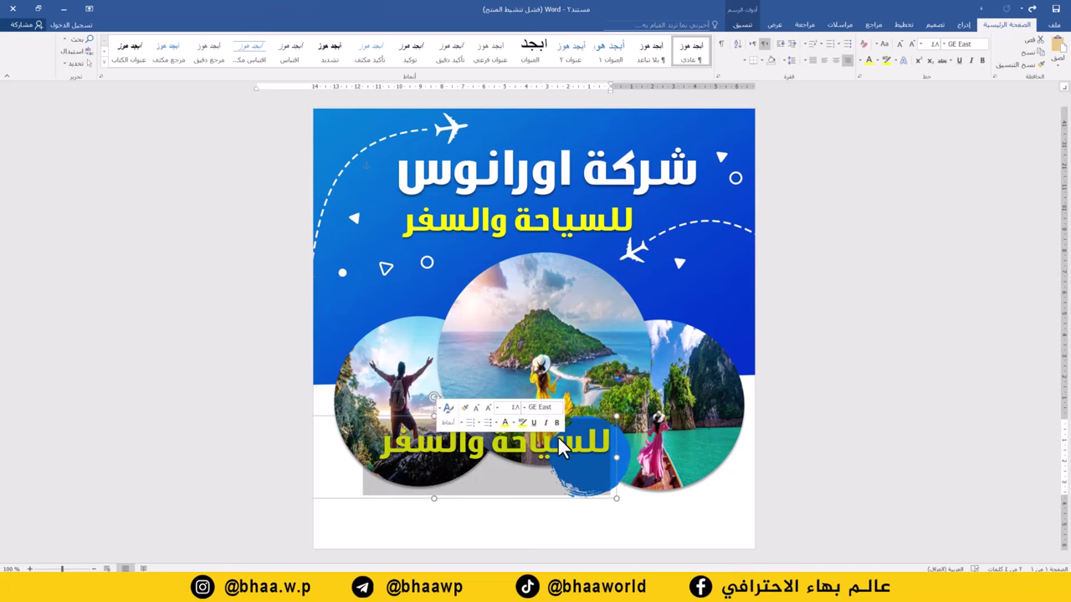
type("خصم")
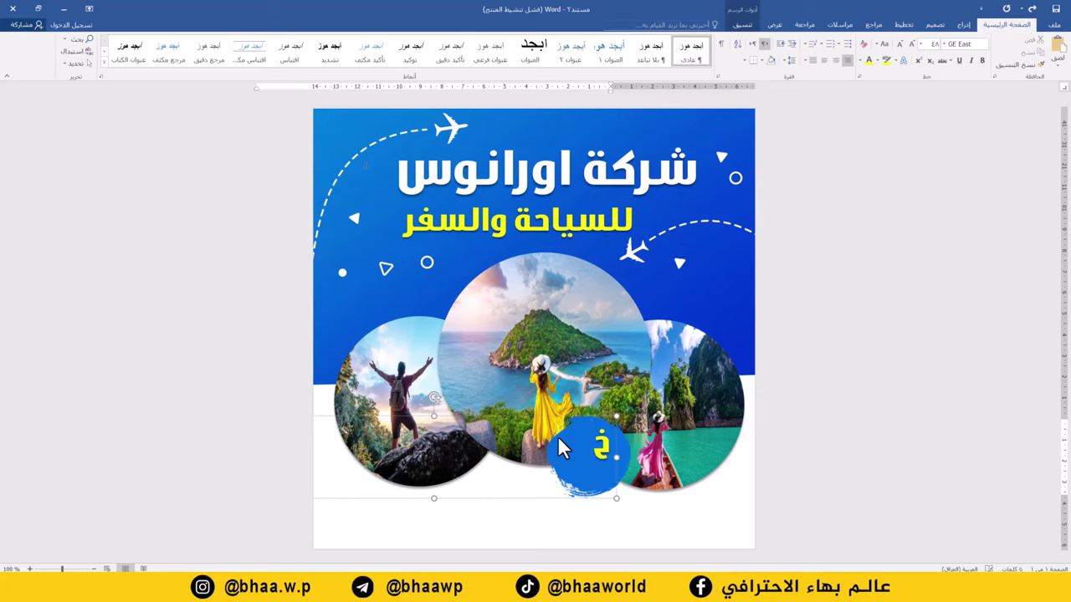
double_click(559, 443)
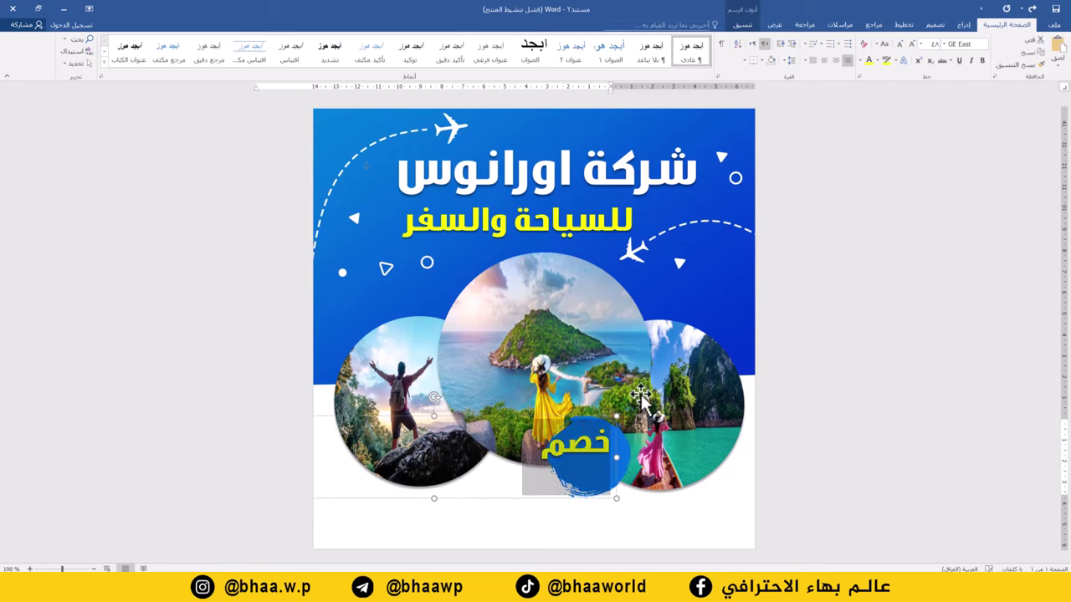
left_click(899, 43)
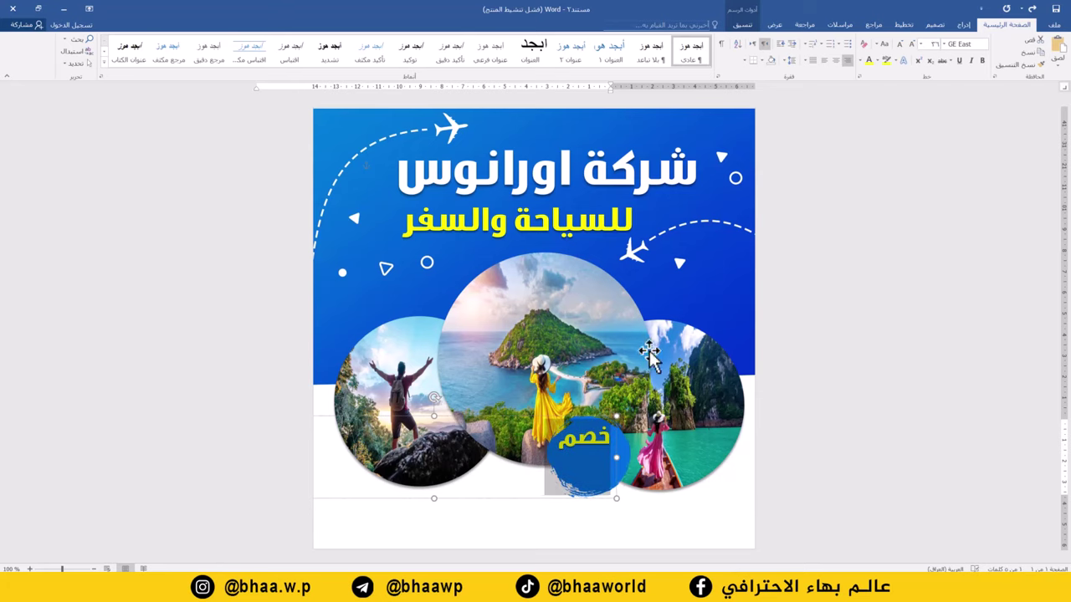
left_click(933, 47)
type("40")
key("Return")
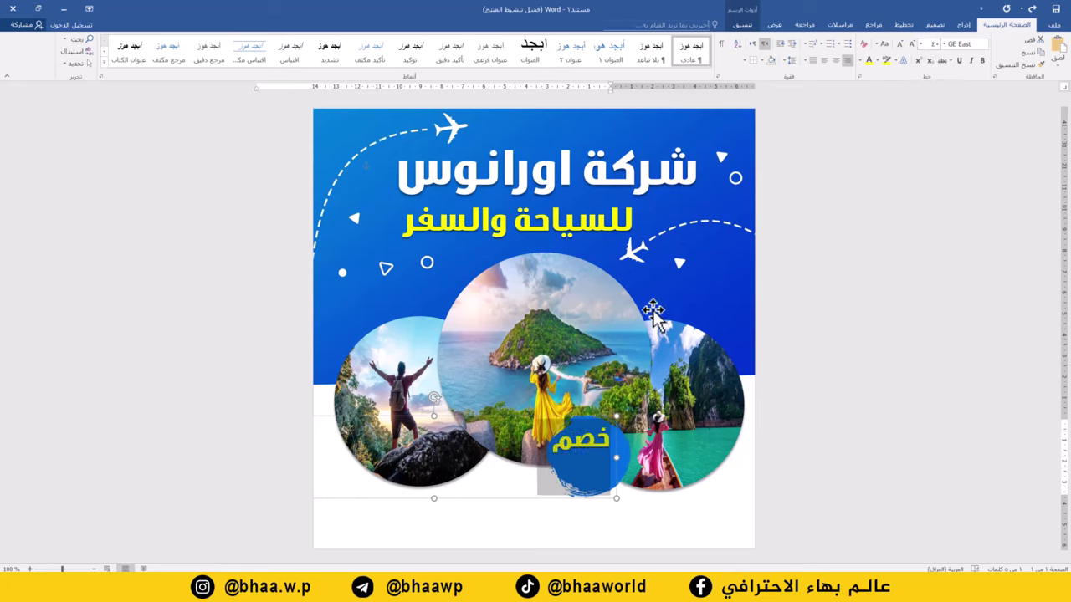
left_click_drag(581, 415, 580, 374)
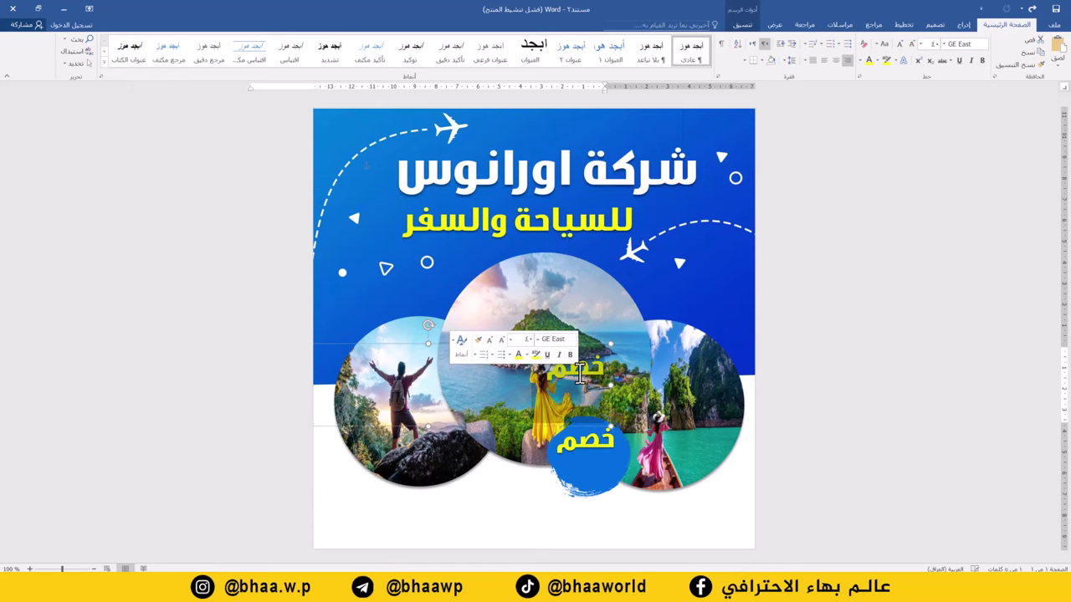
Add a bold light grey-white 50% text box onto the blue discount badge
key("ctrl+a")
type("50")
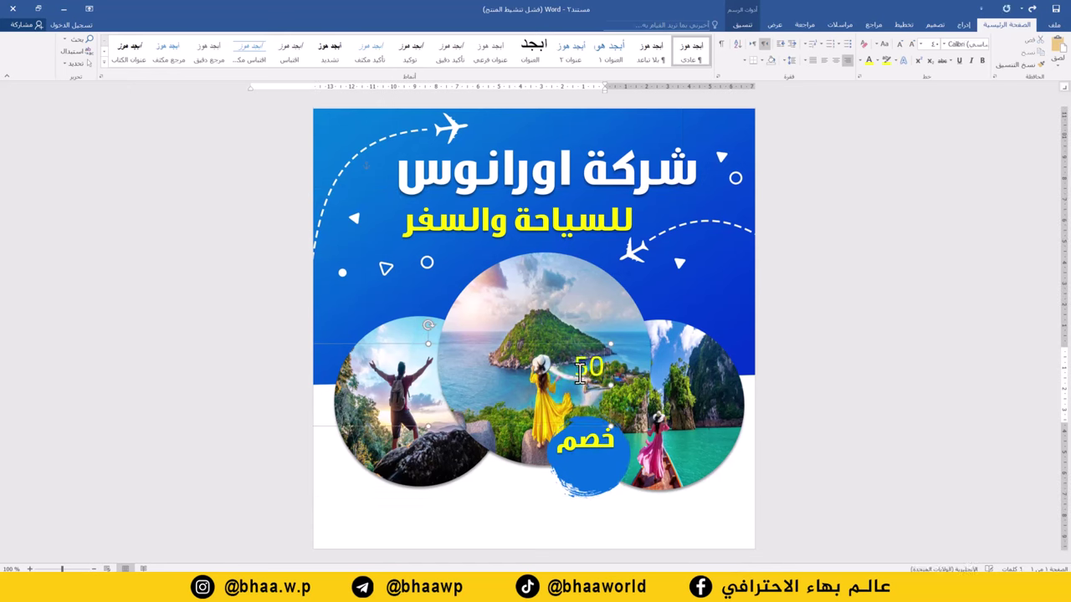
type("%")
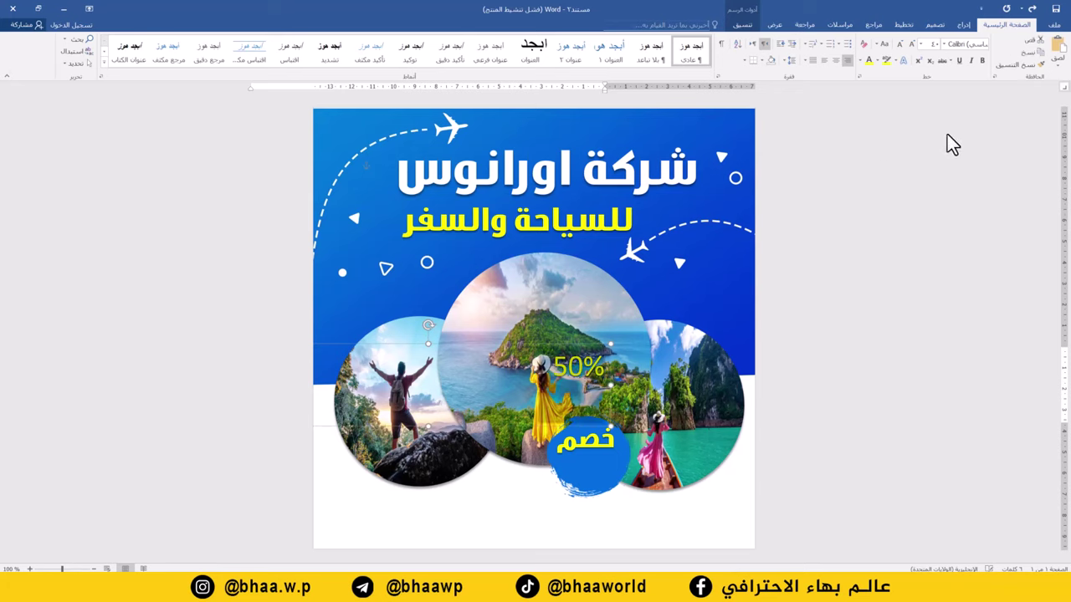
left_click(983, 61)
left_click(846, 61)
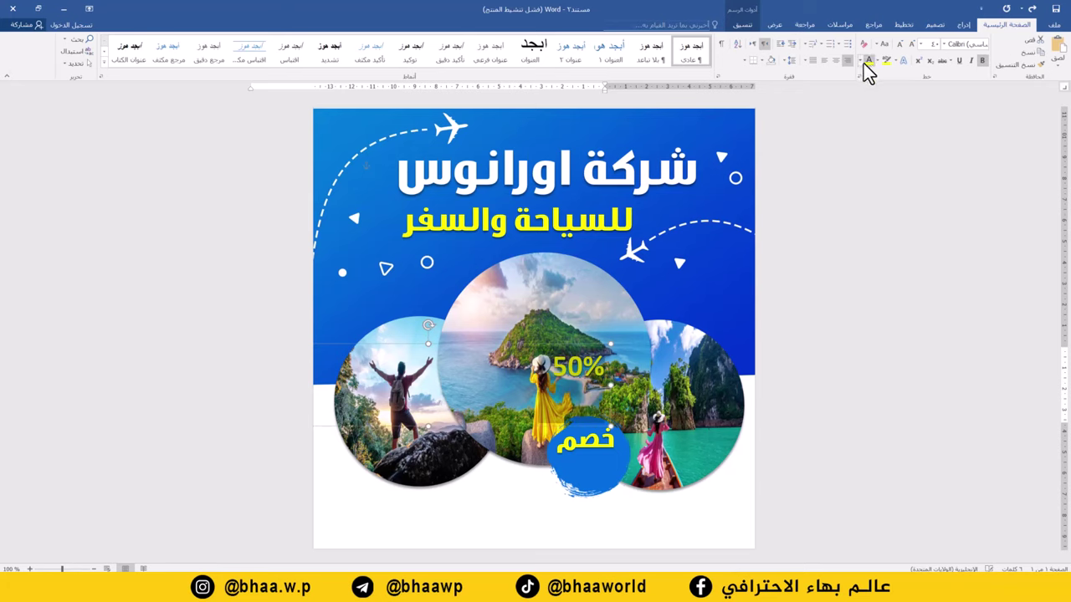
left_click(862, 60)
left_click(867, 98)
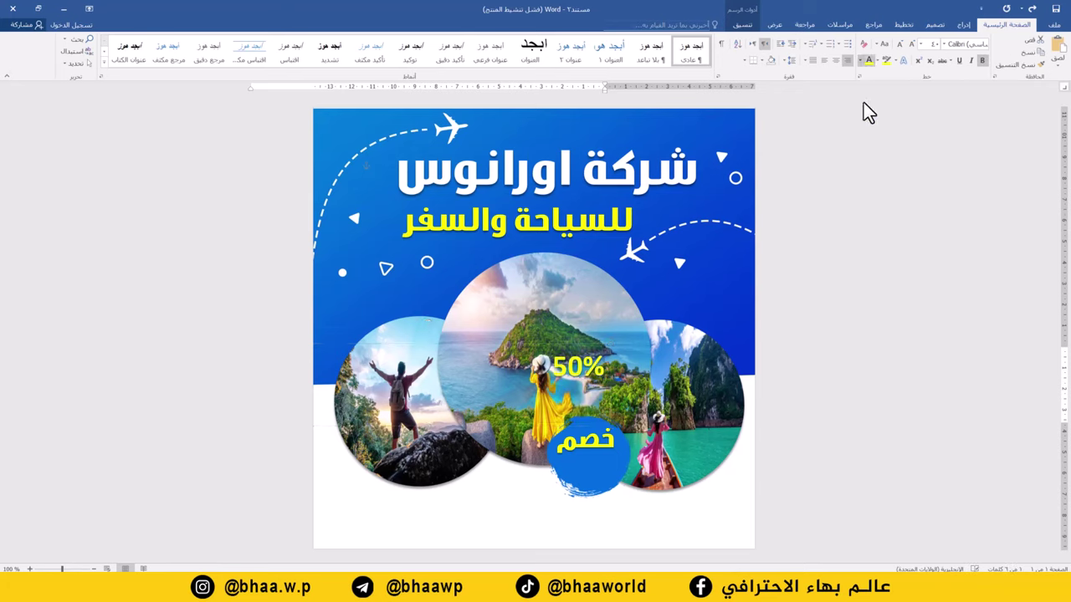
left_click_drag(586, 346, 593, 445)
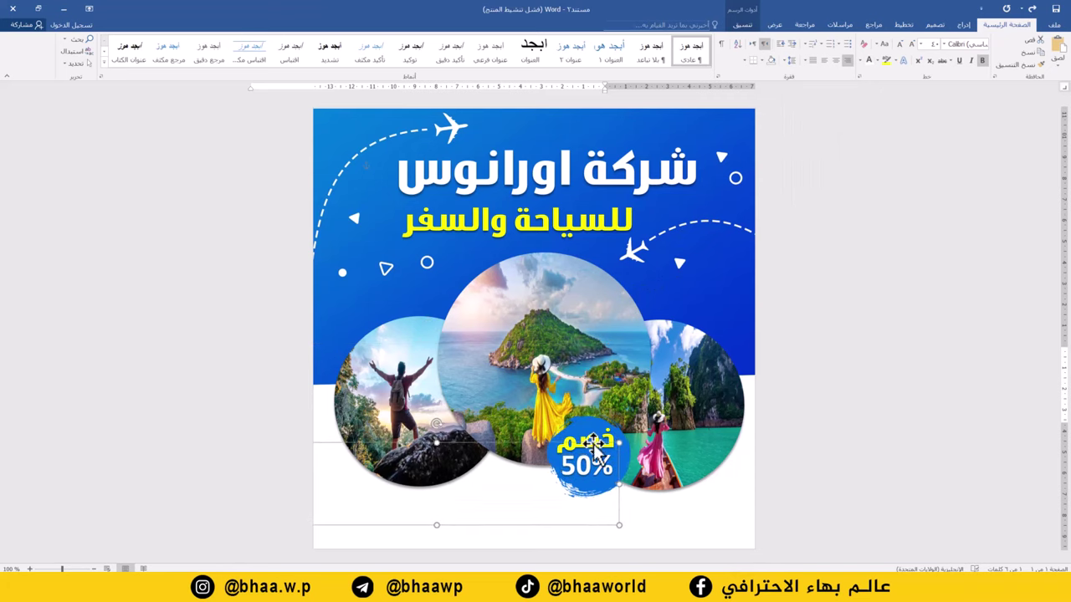
left_click_drag(436, 525, 442, 496)
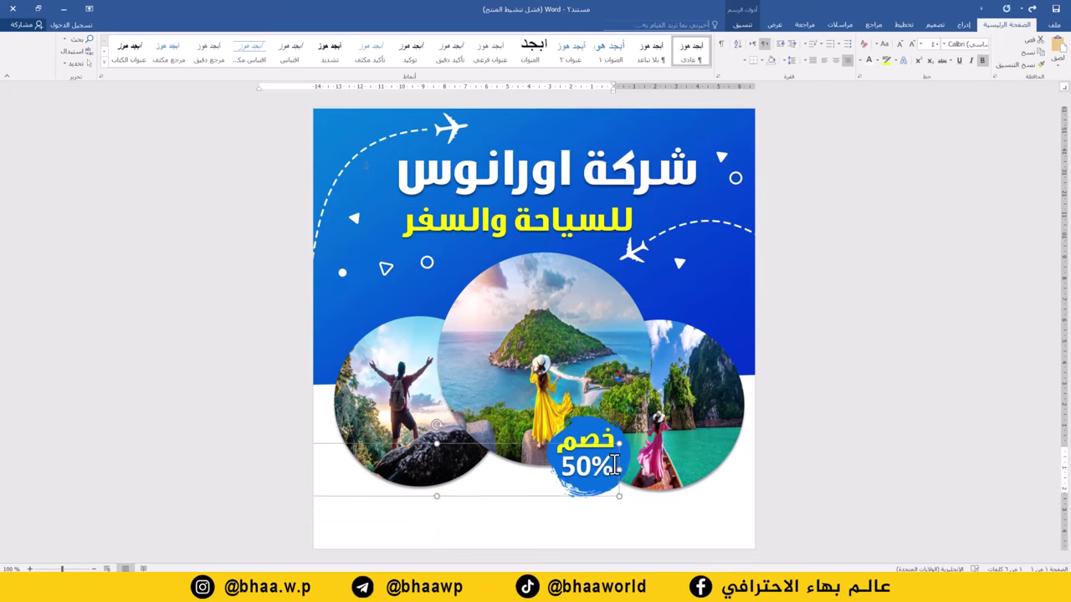
left_click_drag(615, 465, 617, 466)
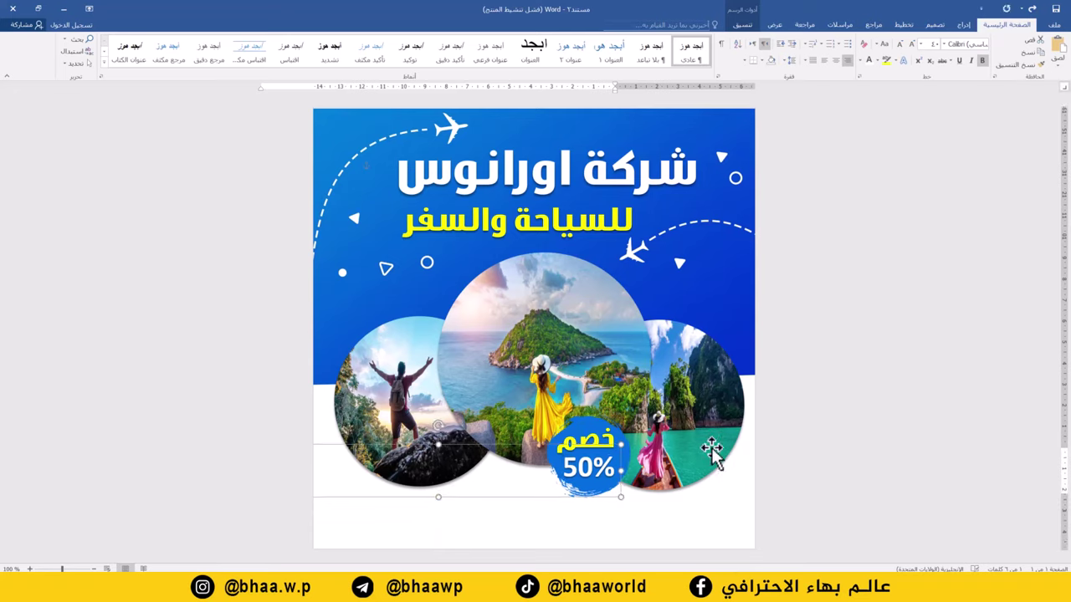
left_click(833, 297)
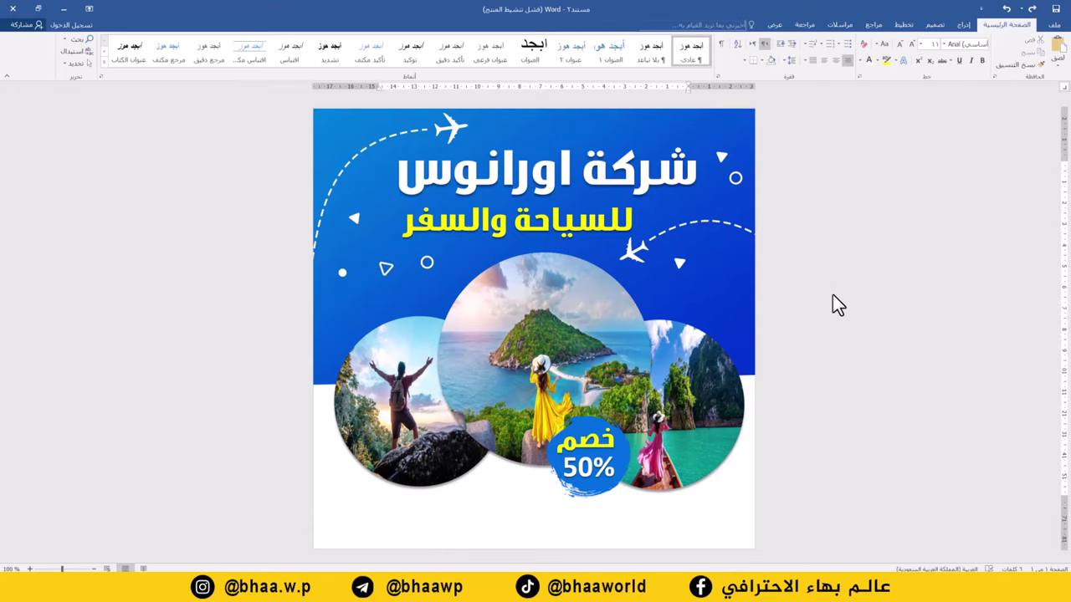
Insert the phone and location icons picture in front of text, enlarged along the bottom strip
left_click(966, 25)
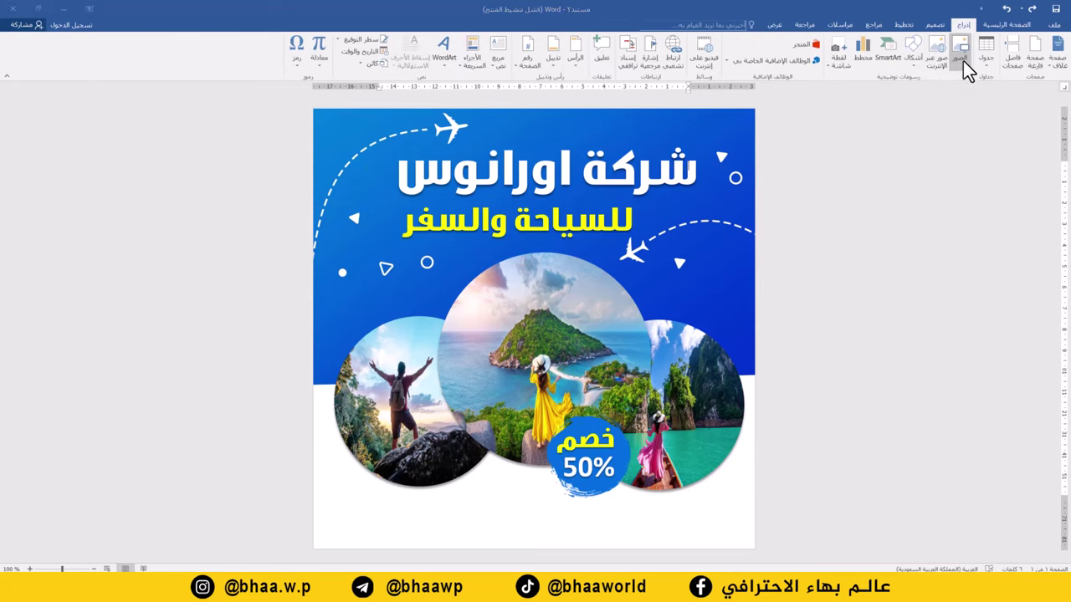
left_click(963, 60)
double_click(195, 134)
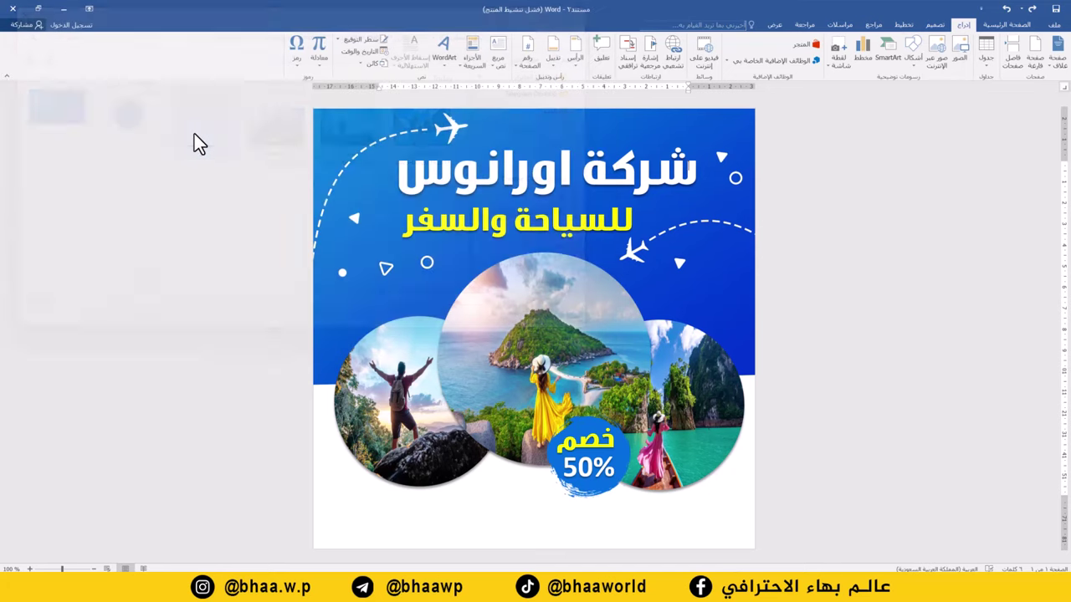
right_click(462, 474)
mouse_move(438, 437)
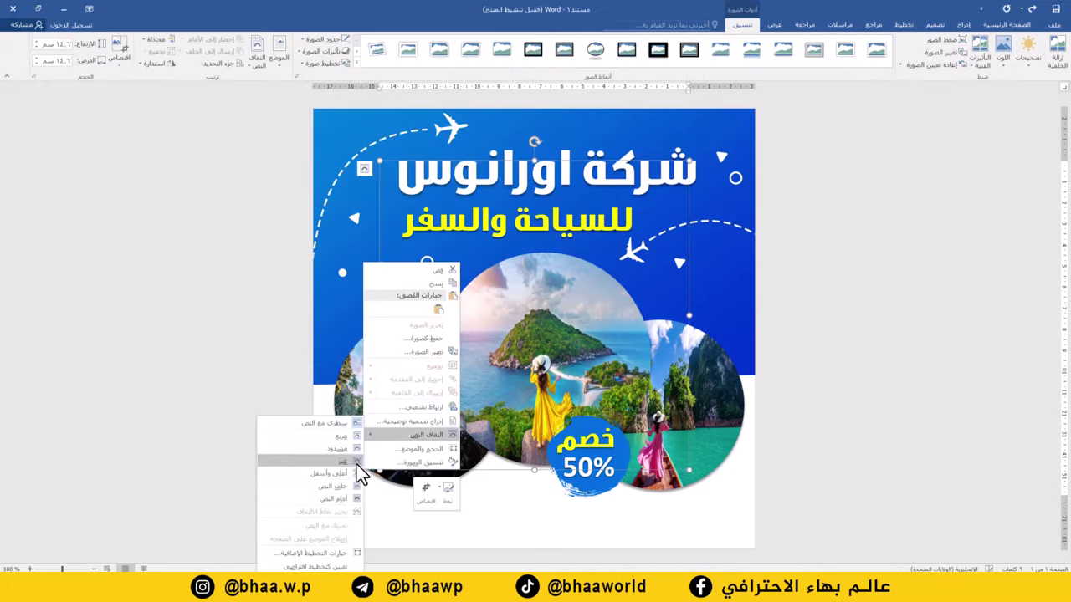
left_click(330, 501)
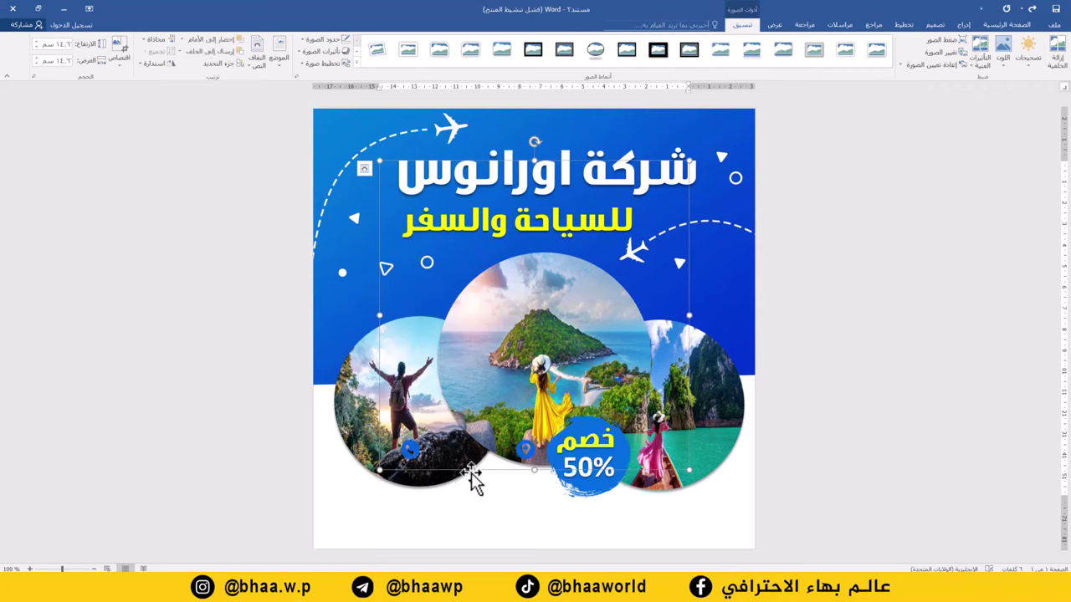
left_click_drag(473, 470, 420, 539)
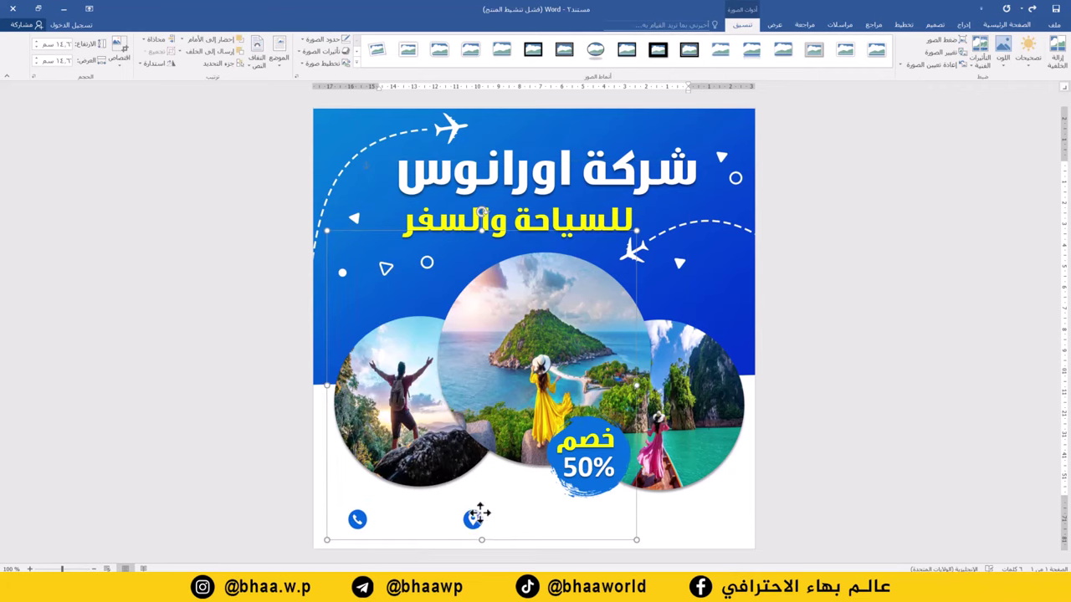
left_click_drag(635, 231, 679, 187)
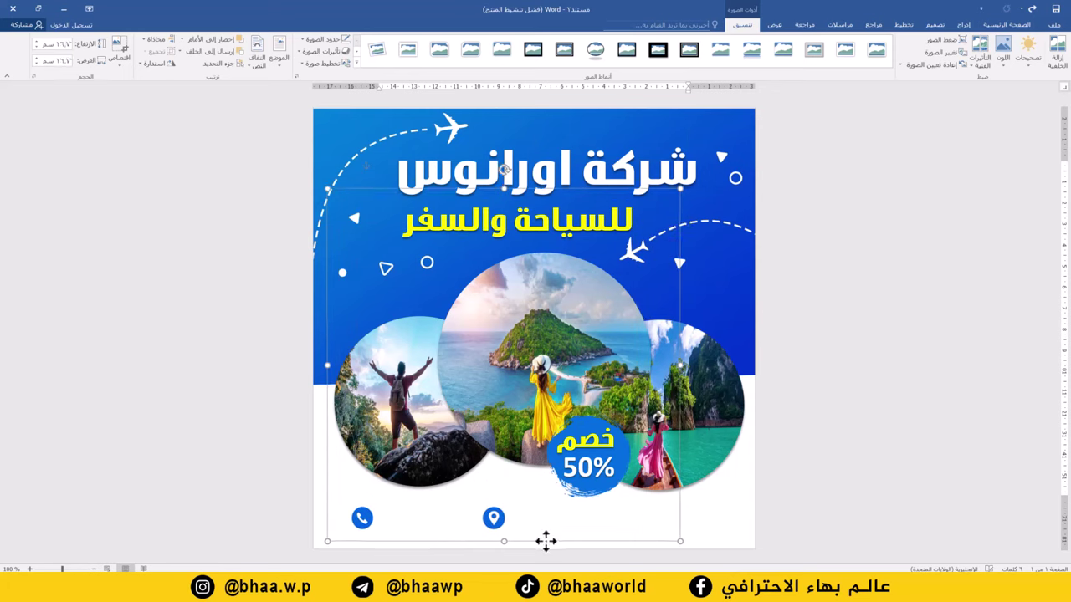
left_click_drag(544, 539, 552, 546)
left_click(575, 134)
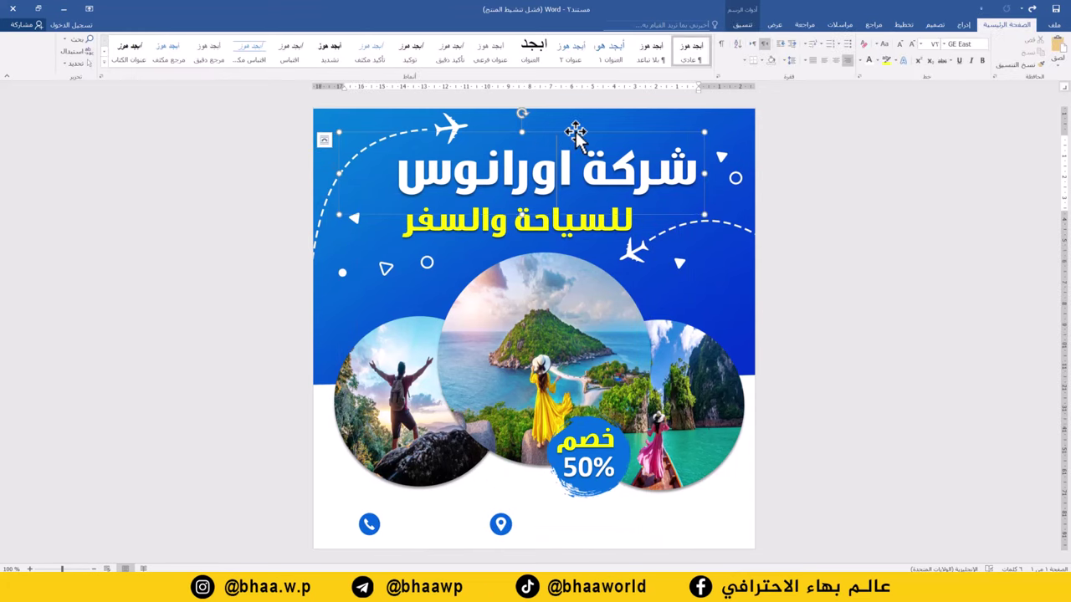
Duplicate the title box onto the flyer and replace its text with the phone number
left_click_drag(575, 134, 521, 438)
triple_click(558, 348)
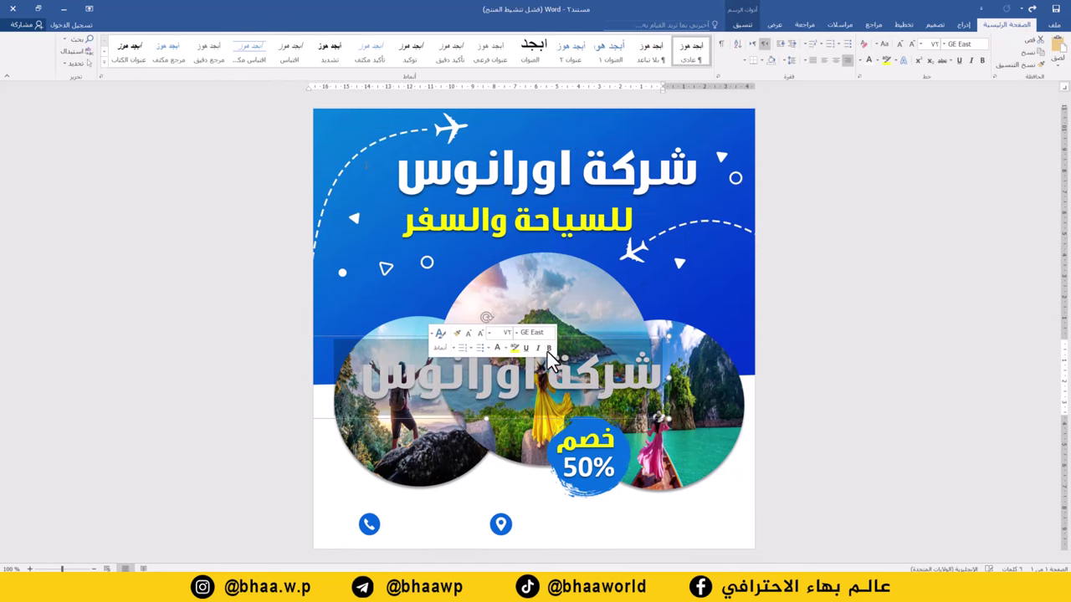
type("٧٧٨")
key("BackSpace")
key("BackSpace")
key("BackSpace")
key("alt+shift")
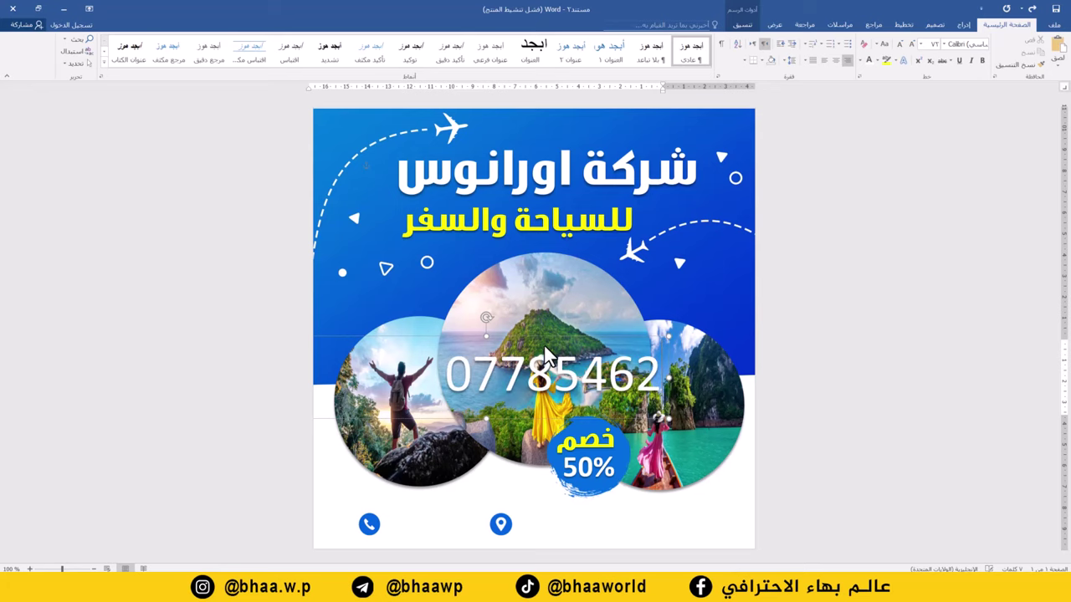
Make the phone number bold and black, shrinking it to size 26
triple_click(544, 344)
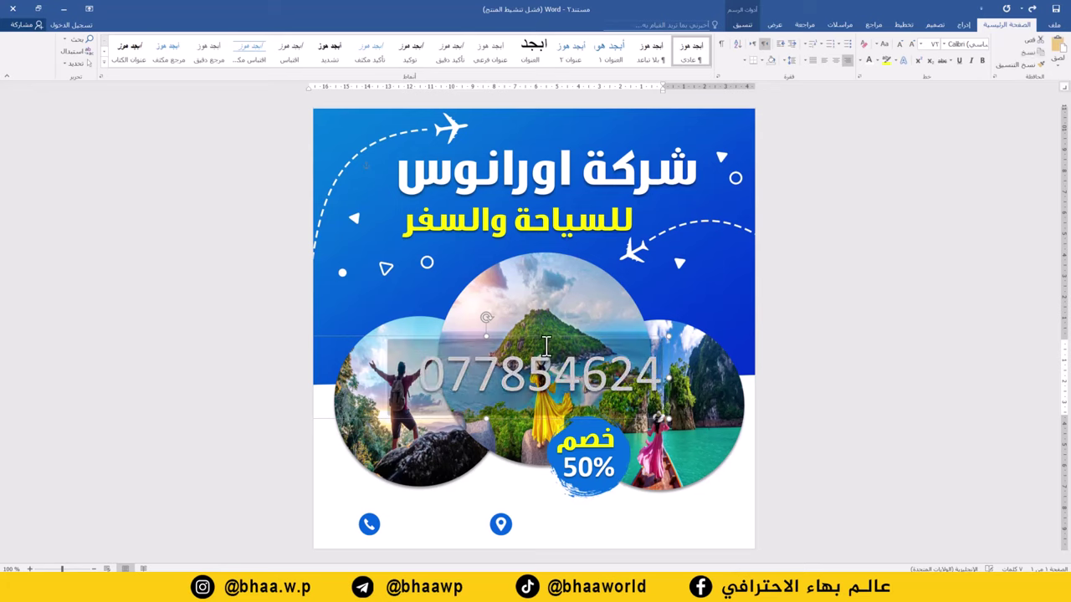
left_click(976, 61)
left_click(862, 63)
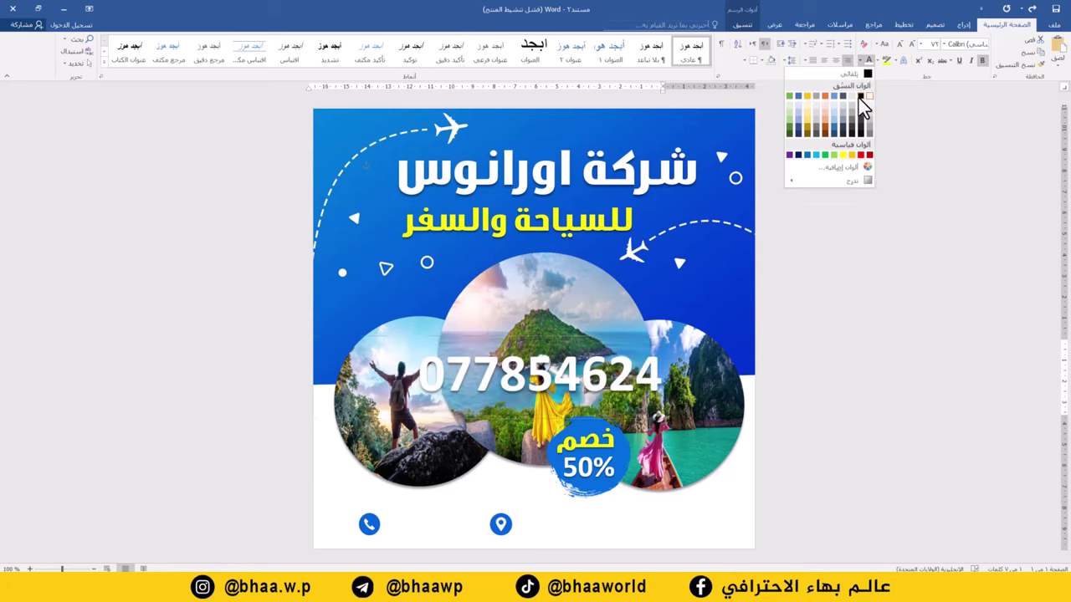
left_click(859, 98)
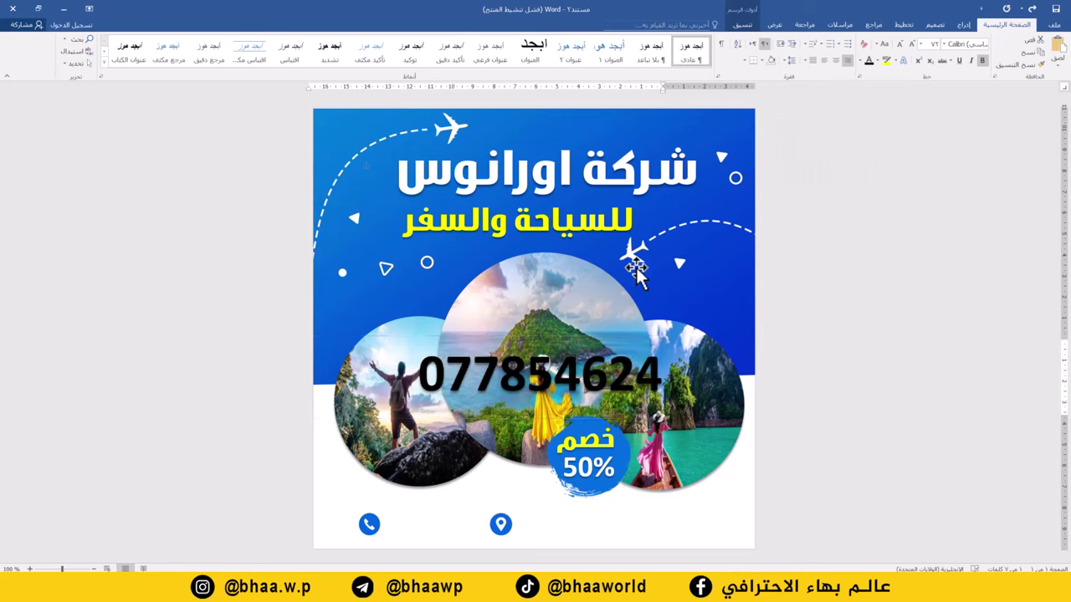
left_click(901, 44)
left_click(901, 44)
left_click(901, 44)
left_click(902, 45)
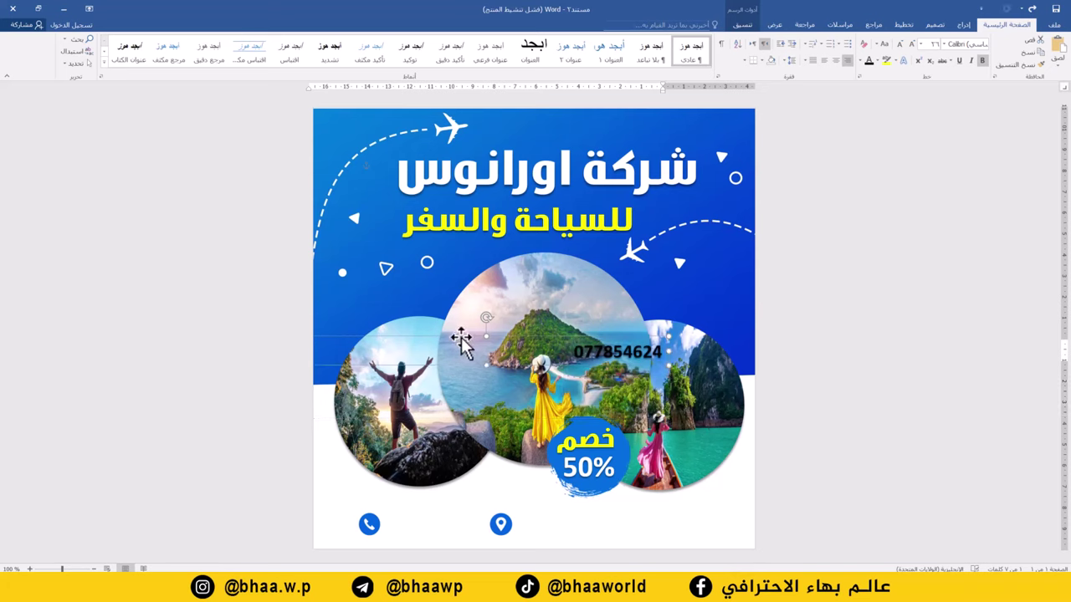
Resize the phone number box, reduce the text to size 22, and fit it beside the phone icon
left_click_drag(484, 343, 525, 345)
left_click_drag(338, 355, 417, 516)
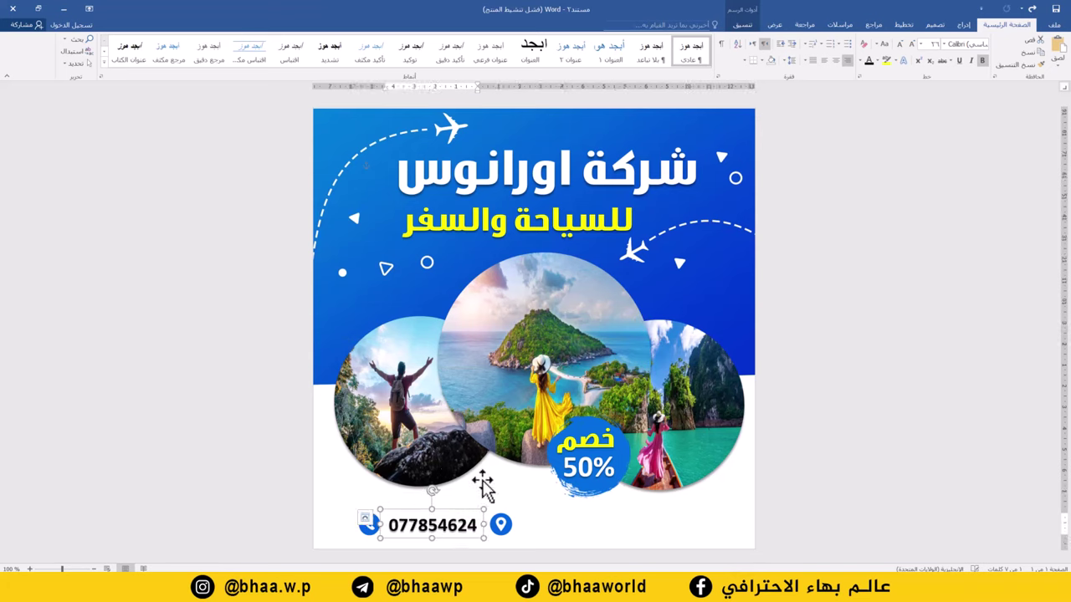
left_click(903, 47)
left_click(902, 46)
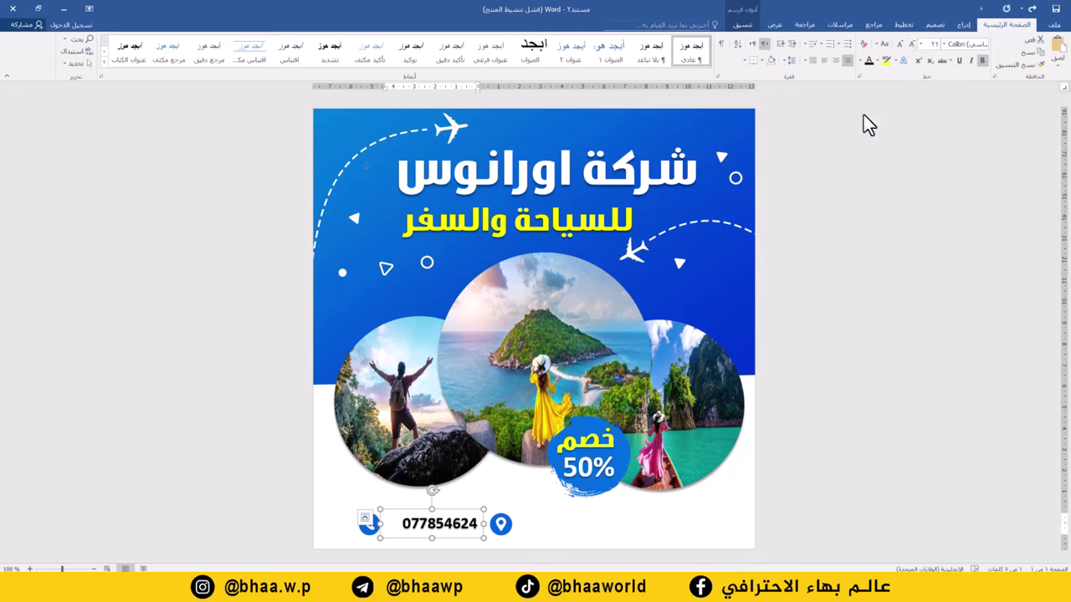
key("Left")
key("Left")
key("Left")
key("Left")
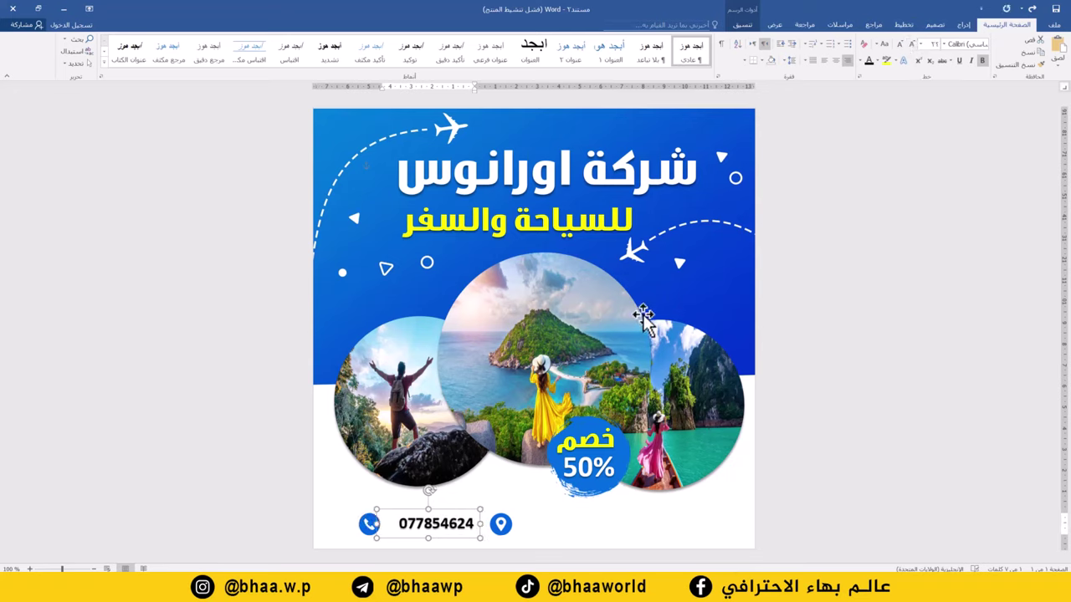
key("Left")
key("Left")
key("Left")
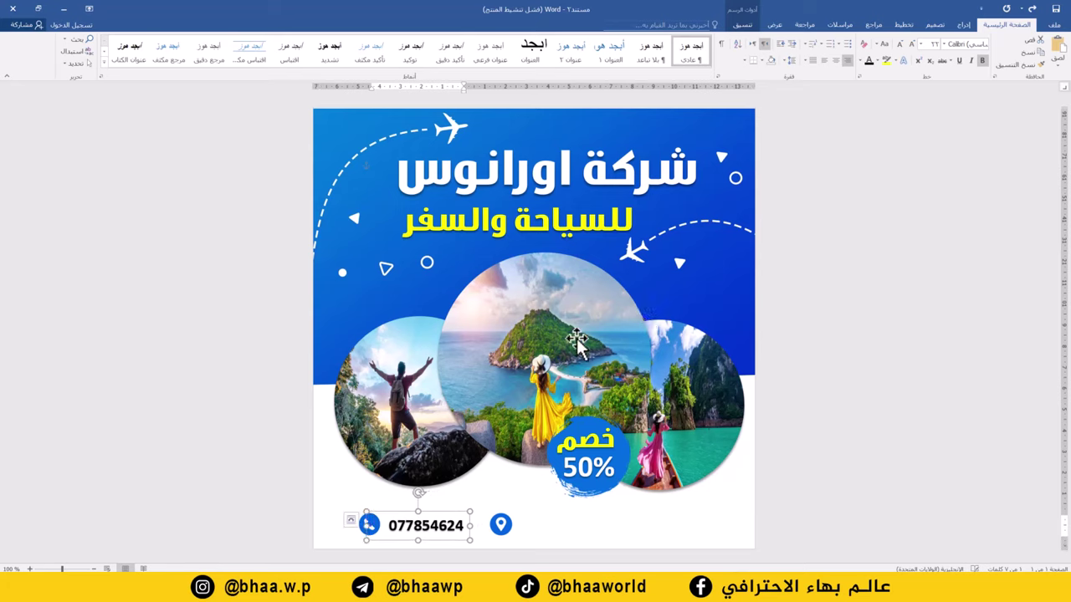
Copy the phone box beside the location pin, change its text to 'العراق - بغداد', and position it
left_click_drag(469, 525, 555, 517)
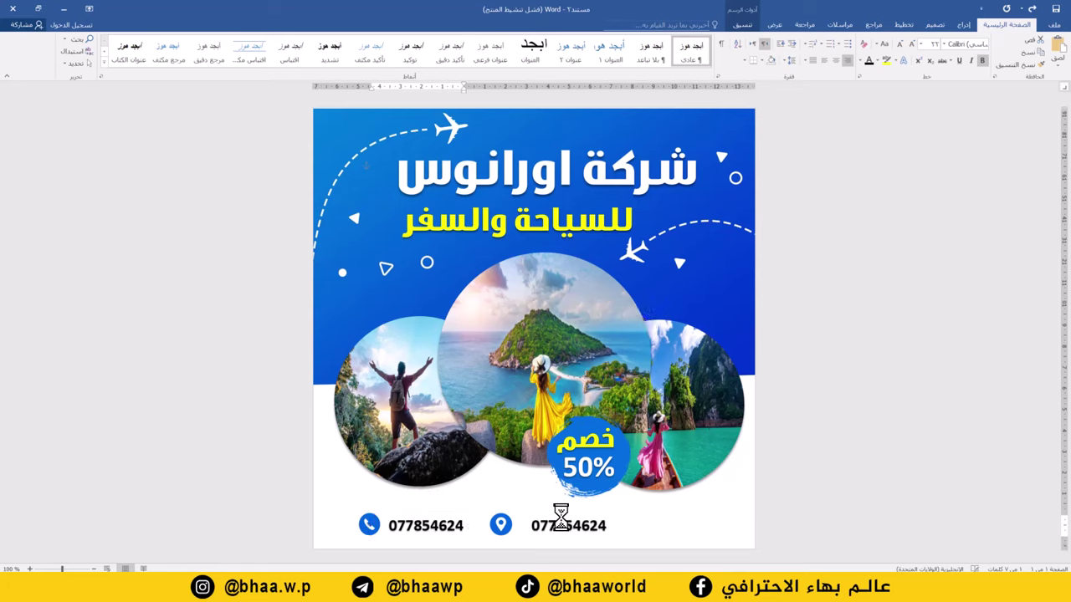
double_click(562, 527)
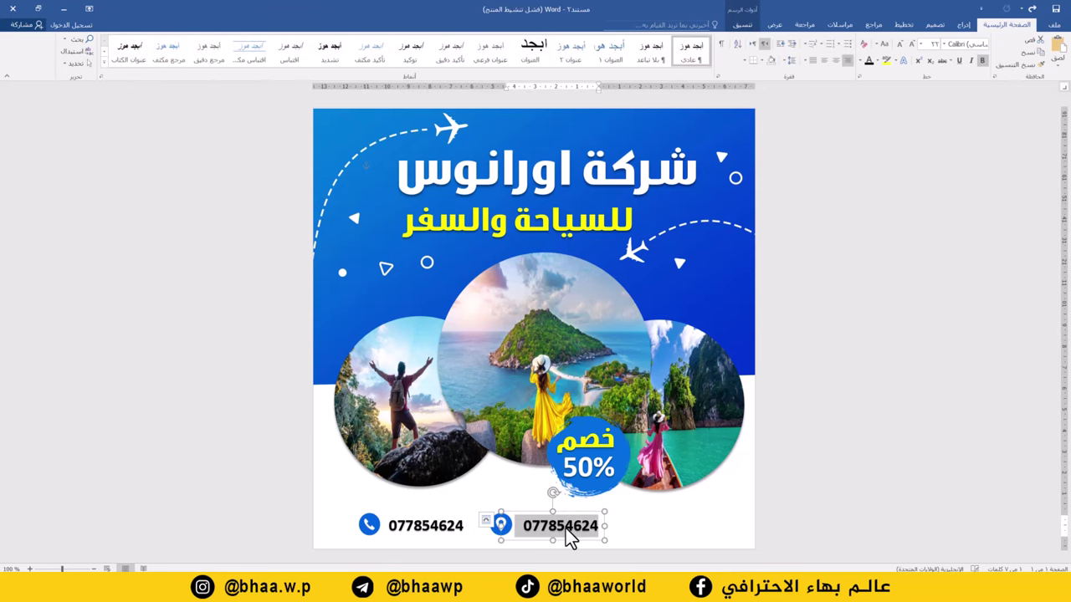
type("العراق - بغداد")
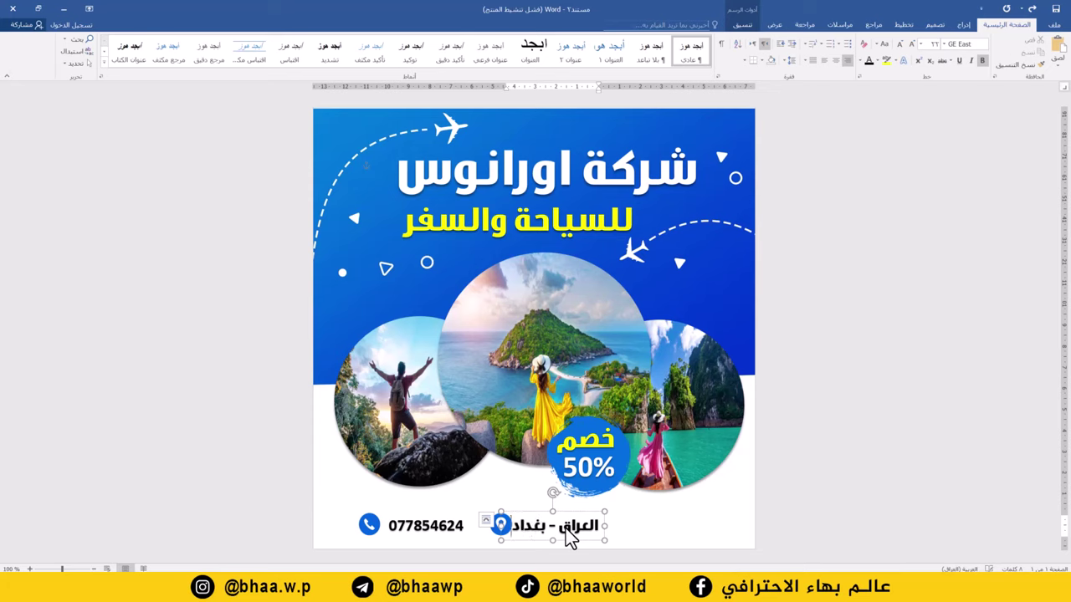
key("ctrl+a")
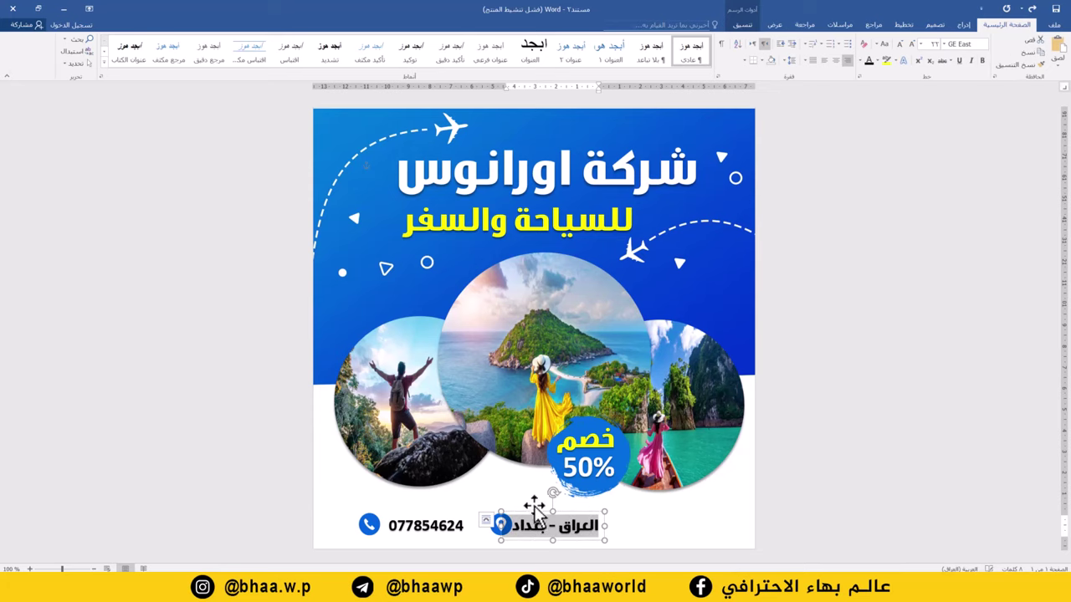
left_click_drag(569, 512, 602, 507)
left_click(783, 395)
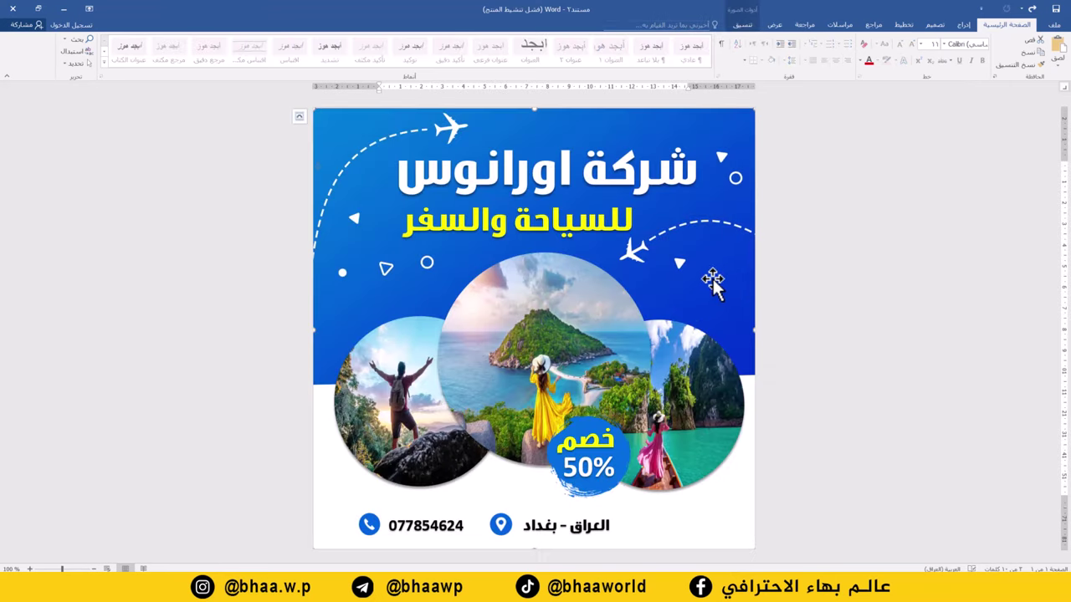
key("alt+shift")
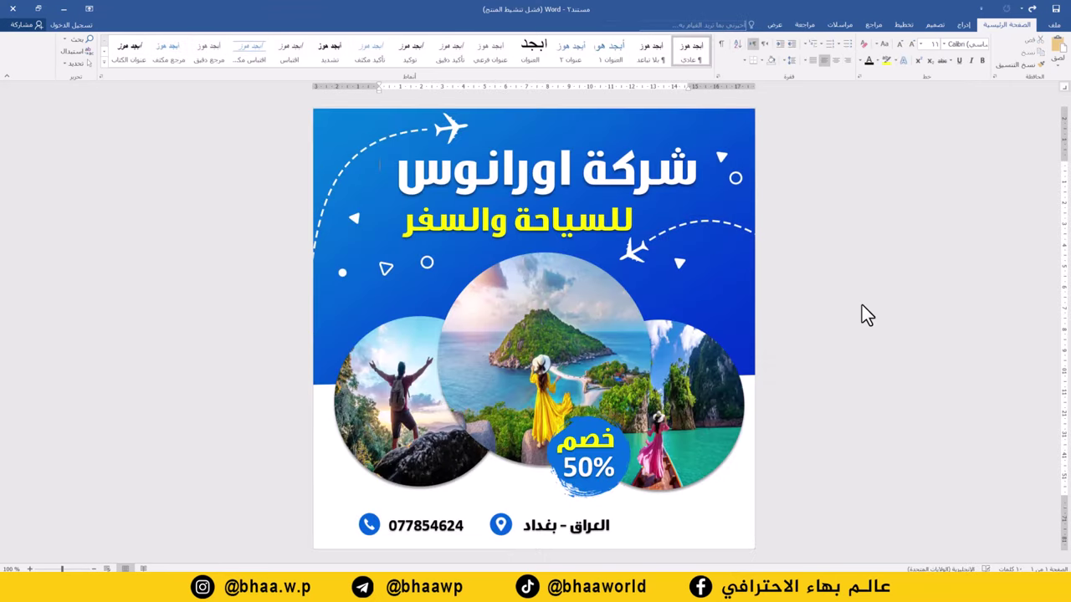